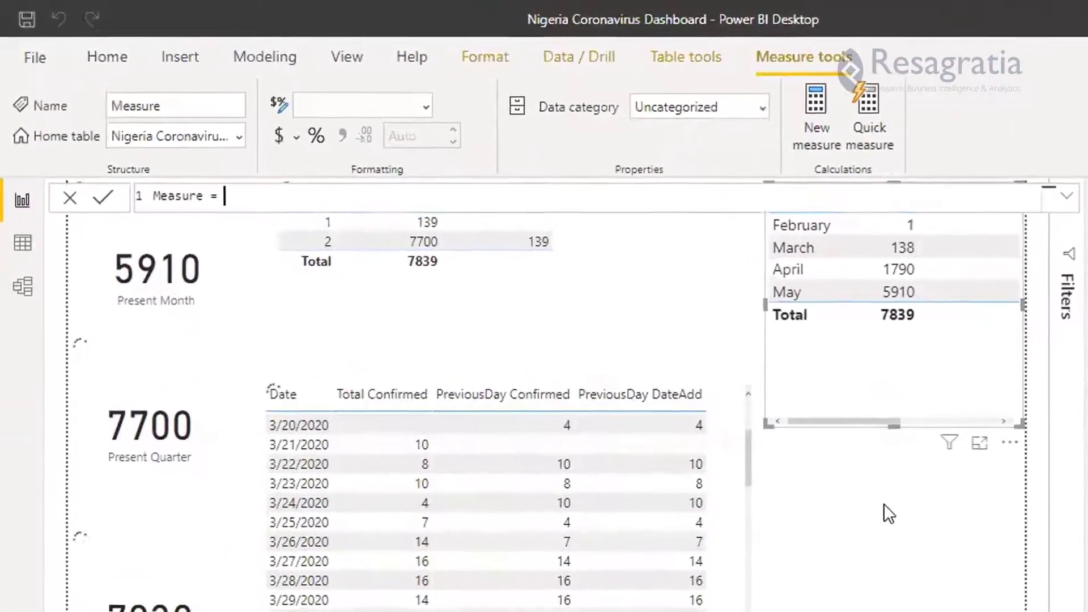
Step: Replace the default measure name with PreviousMonth Parallel and begin its formula with CALCULATE
key("BackSpace")
key("BackSpace")
key("BackSpace")
key("BackSpace")
key("BackSpace")
key("BackSpace")
key("BackSpace")
key("BackSpace")
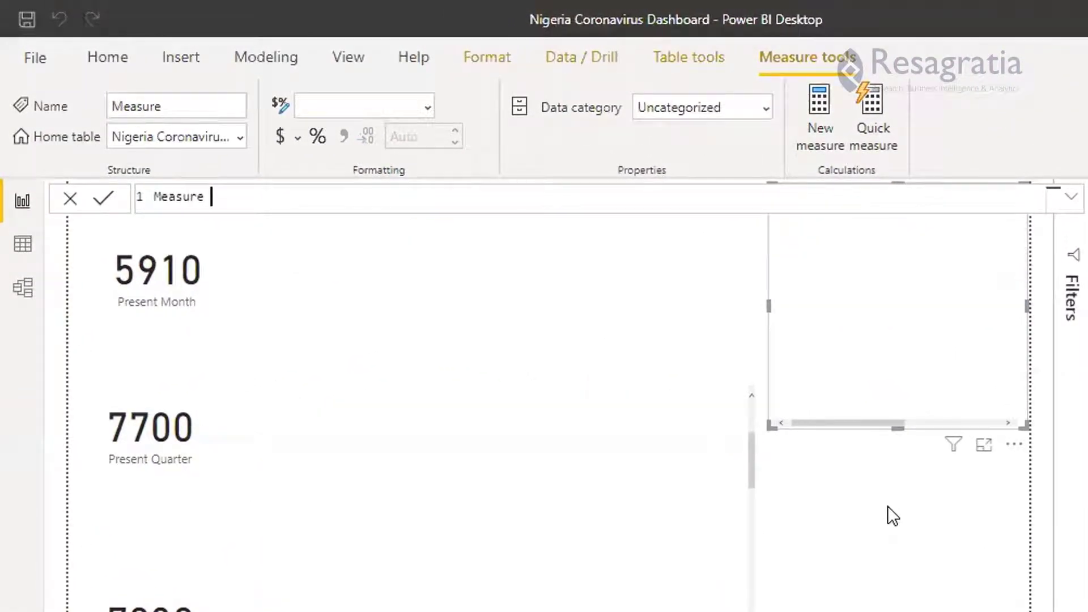
key("BackSpace")
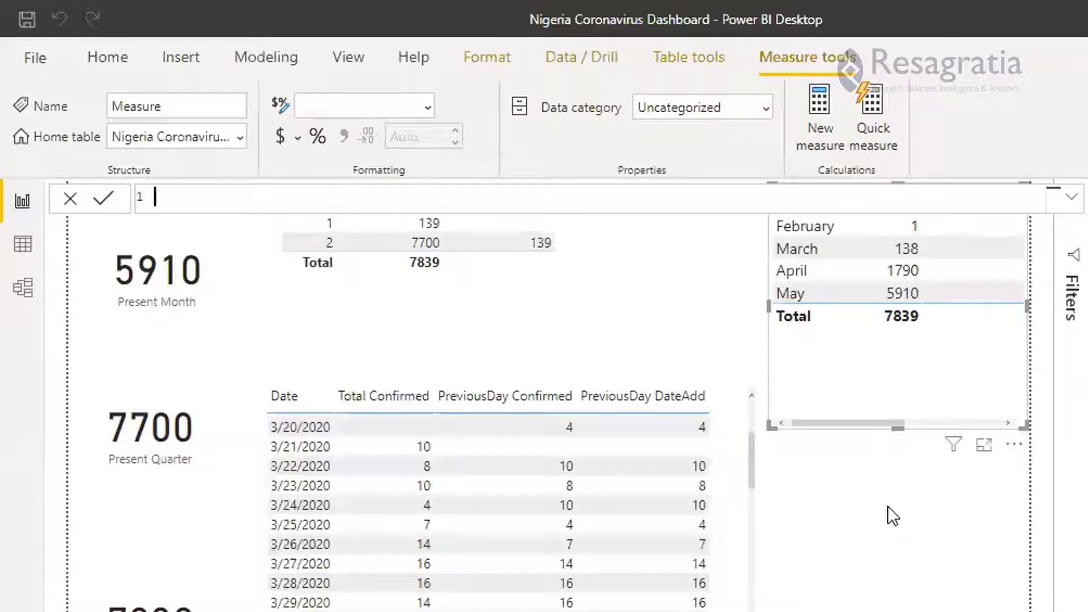
type("Previou")
type("s")
key("BackSpace")
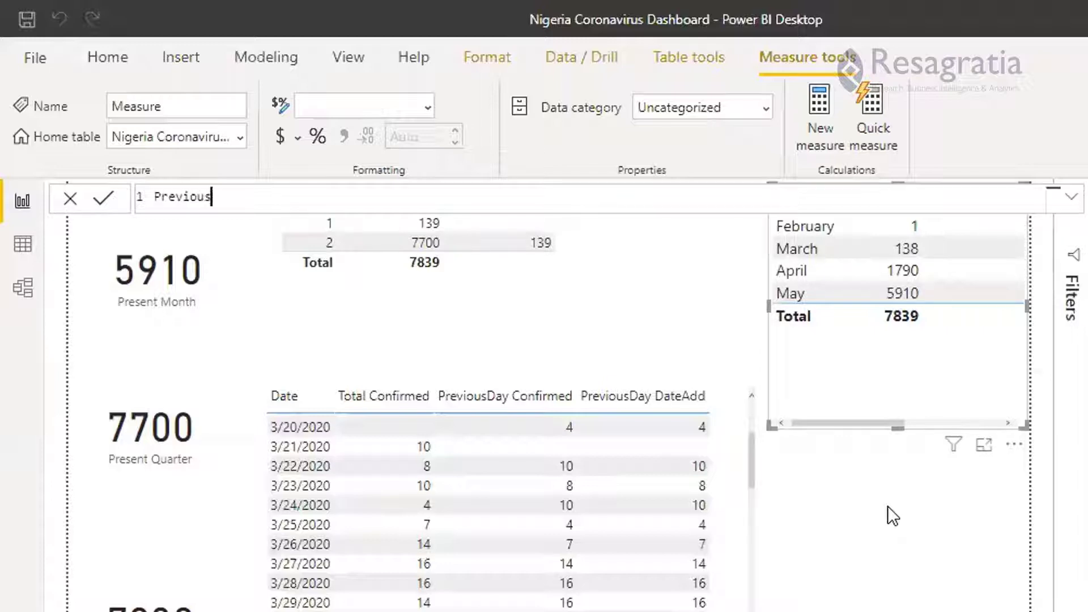
type("sMonth Parallel = CALCULATE(")
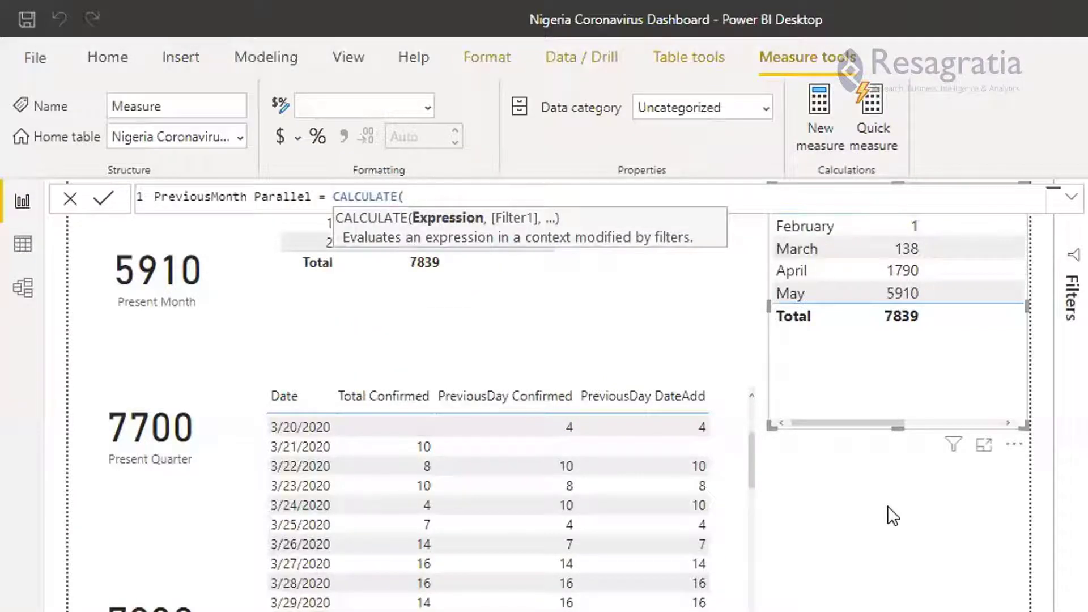
Step: Consult the Parallel LM formula on the AWW board and continue the measure's CALCULATE with [Total Confirmed] and a PARALLELPERIOD filter
key("alt+Tab")
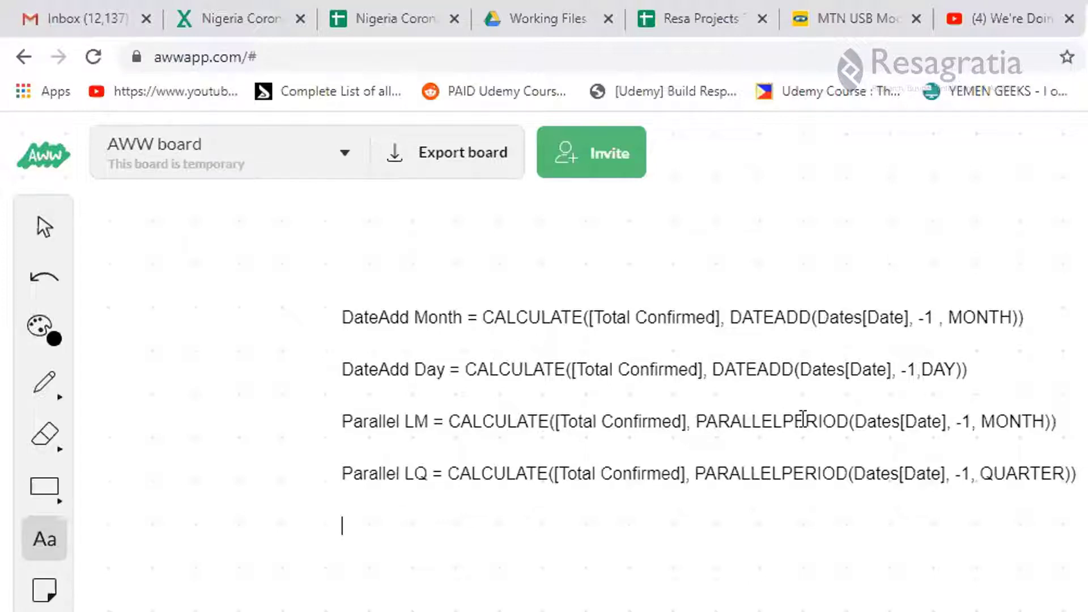
key("alt+Tab")
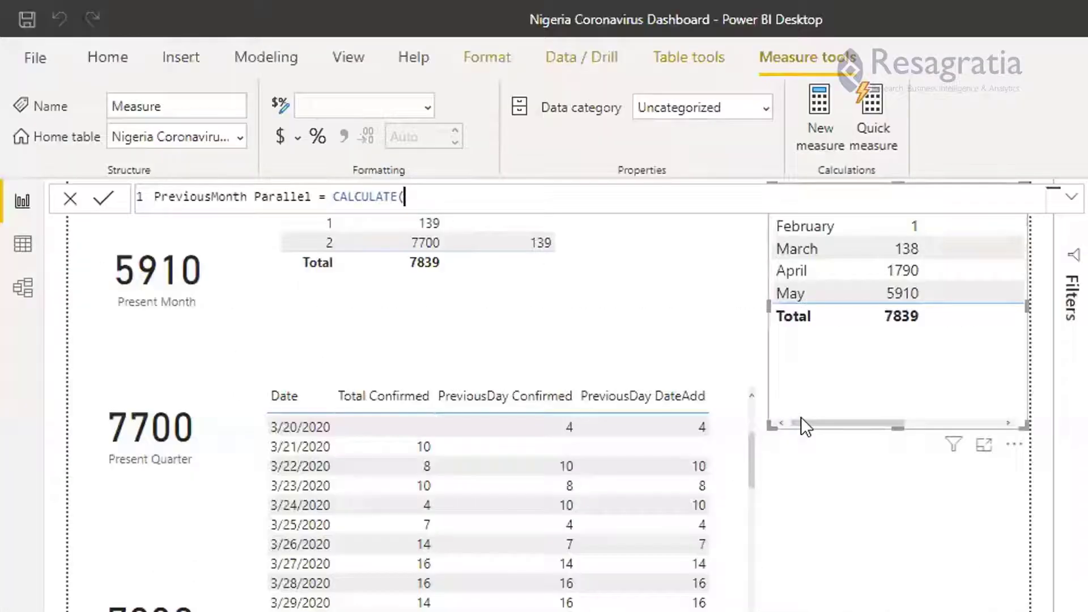
type("tot")
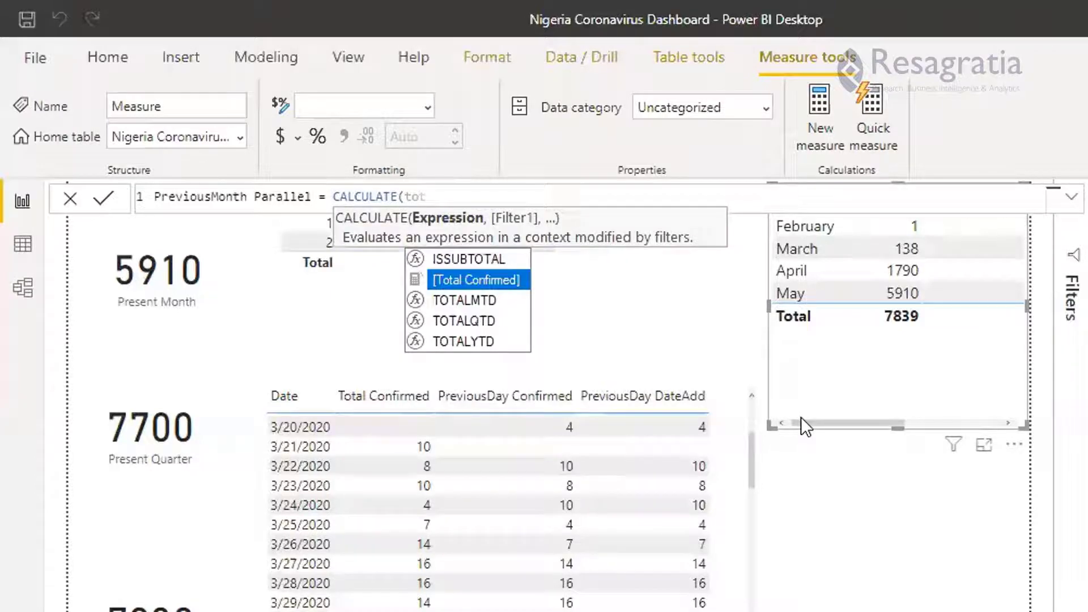
key("Tab")
type(",")
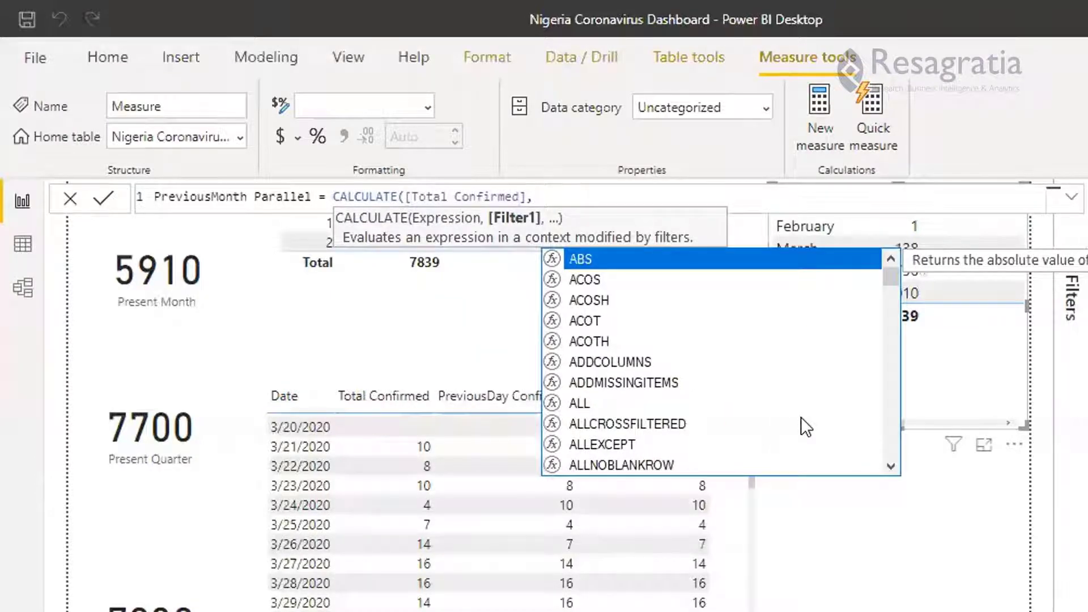
type("para")
key("Tab")
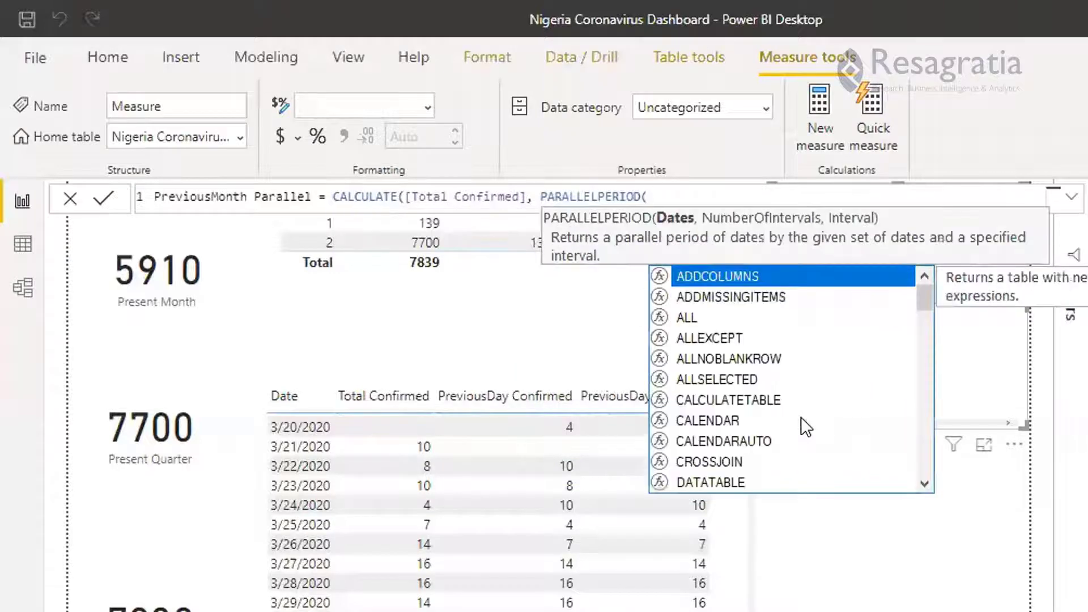
key("BackSpace")
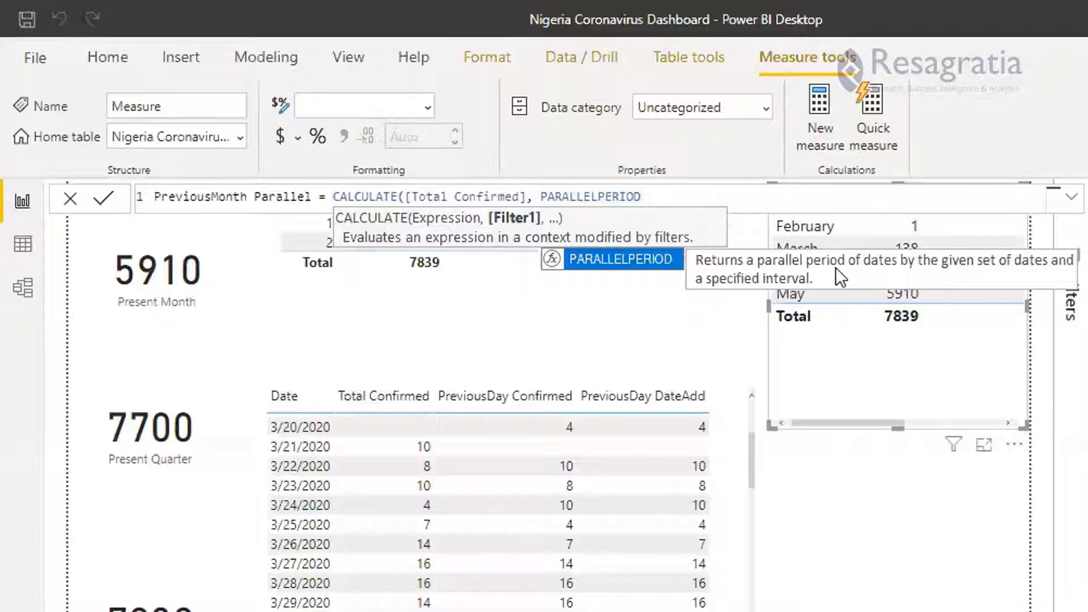
type("(")
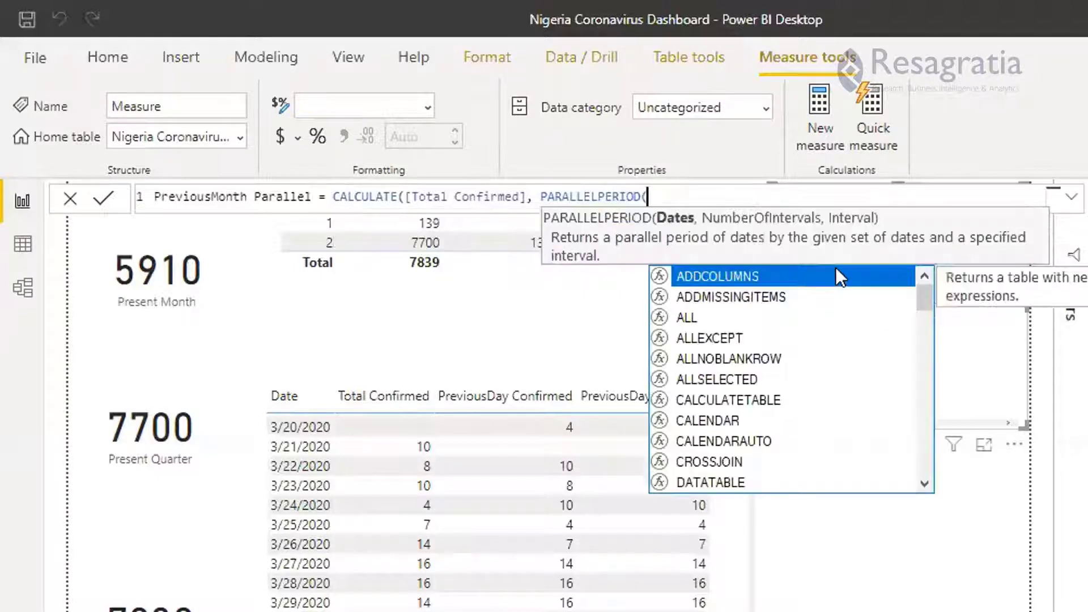
Step: Give PARALLELPERIOD the arguments Dates[Date], -1 and MONTH, close both functions and commit the measure
type("date")
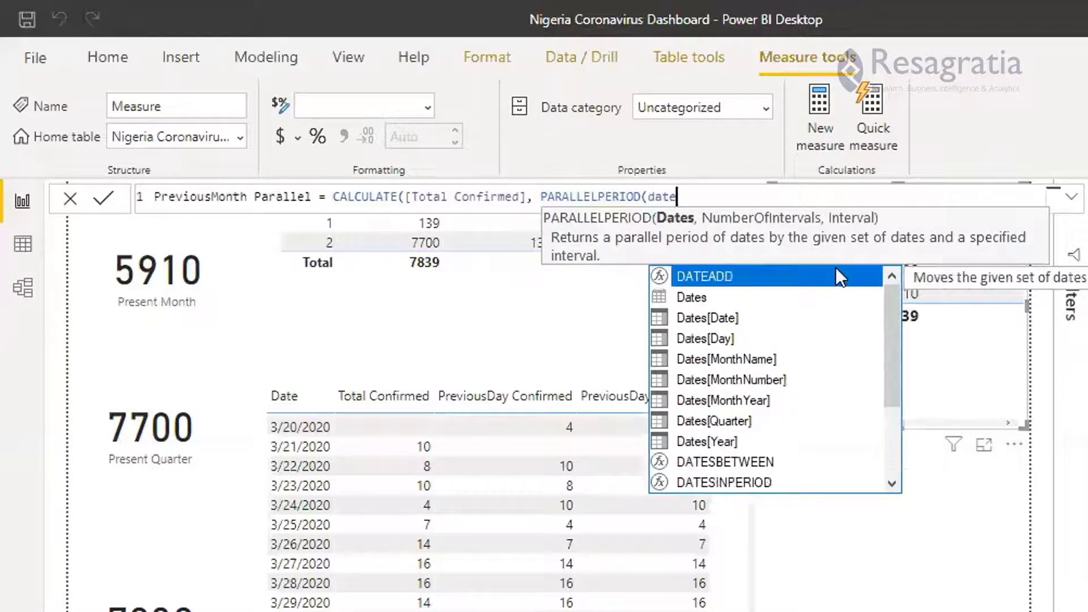
key("Down")
key("Down")
key("Tab")
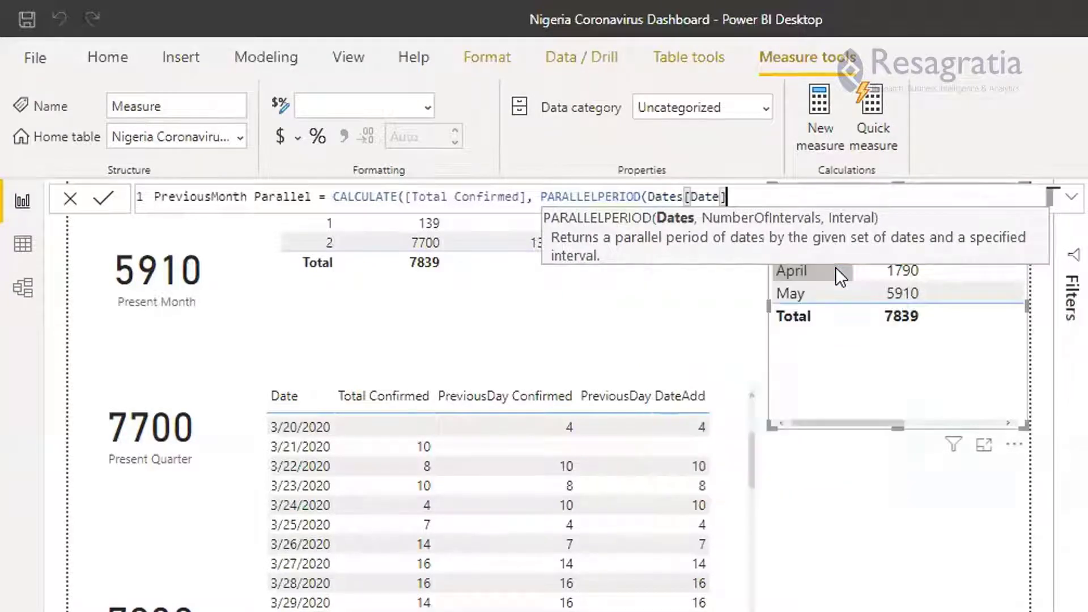
type(", -")
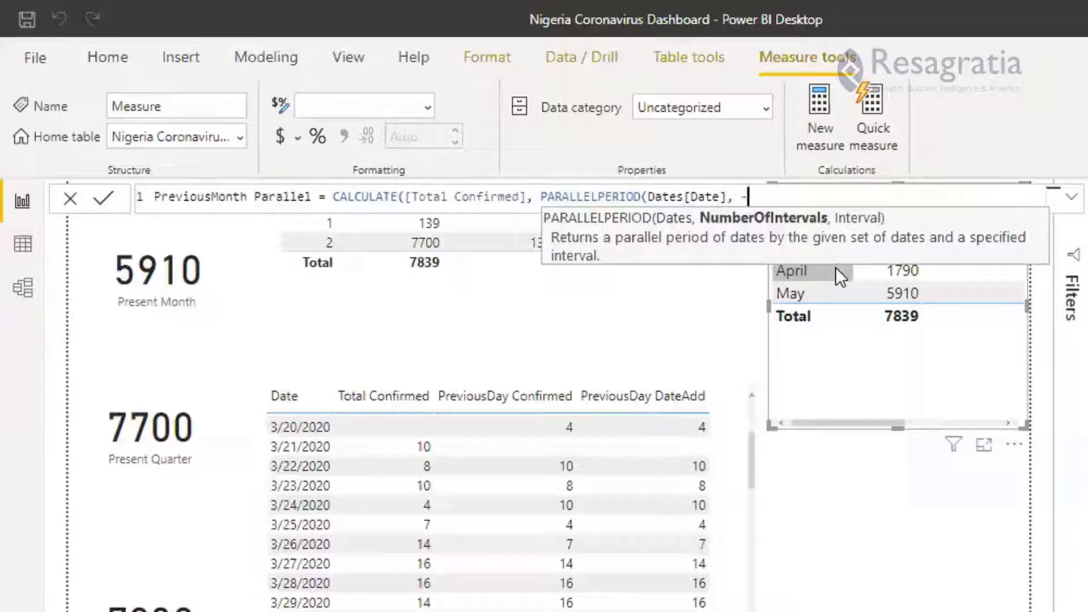
type("1, m")
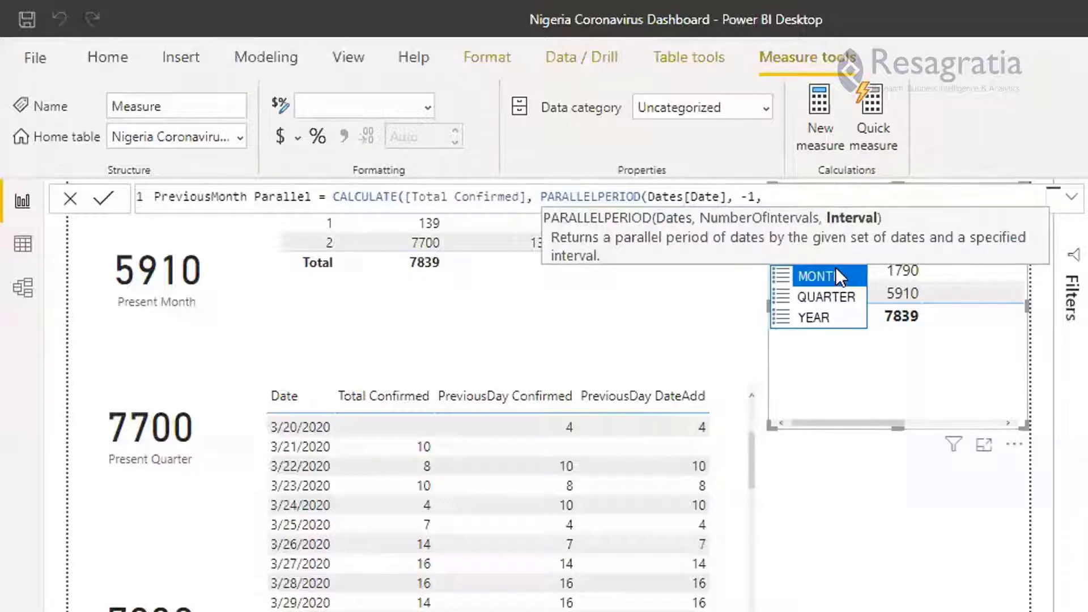
type("onth")
key("Tab")
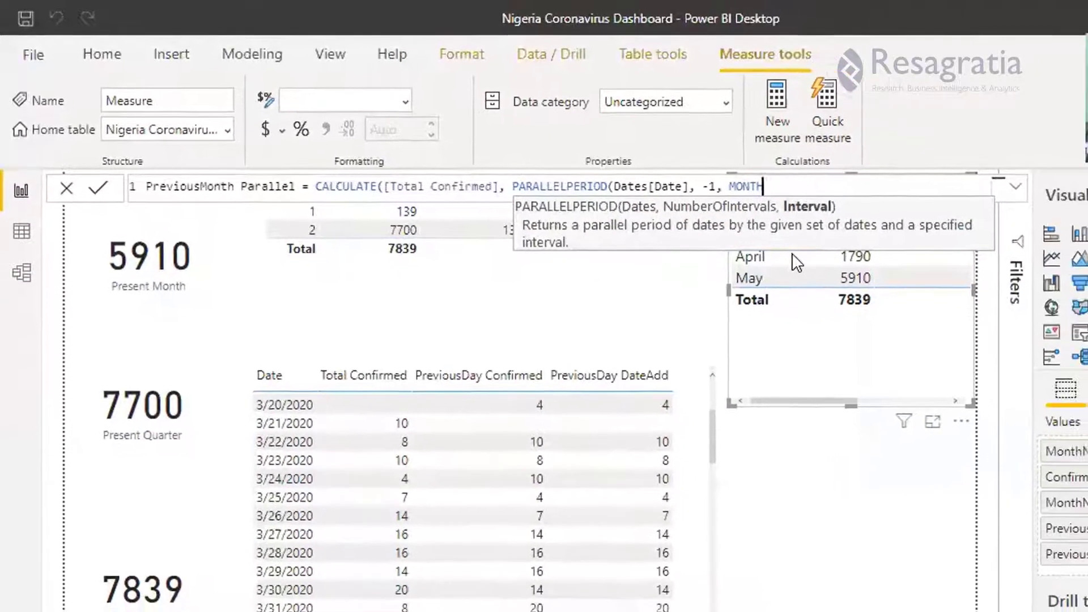
type("))")
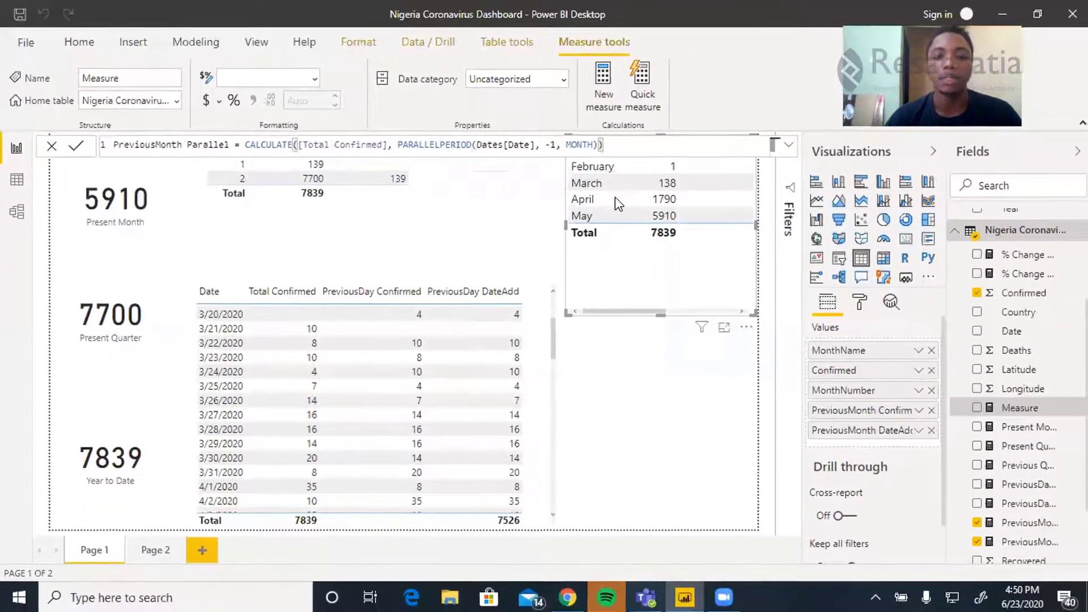
key("Return")
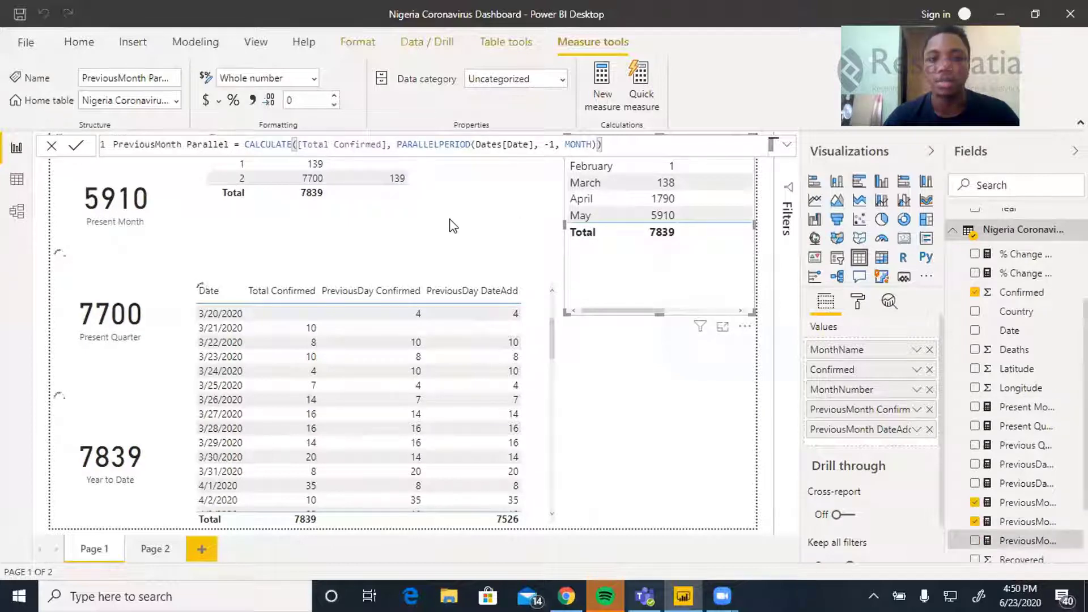
left_click(399, 229)
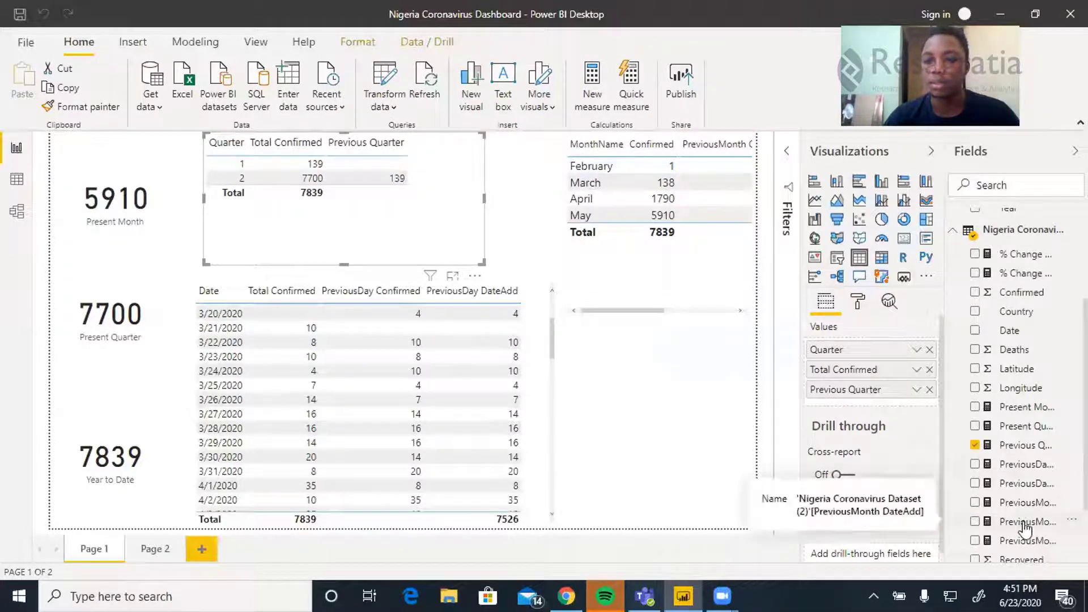
left_click_drag(1024, 525, 880, 407)
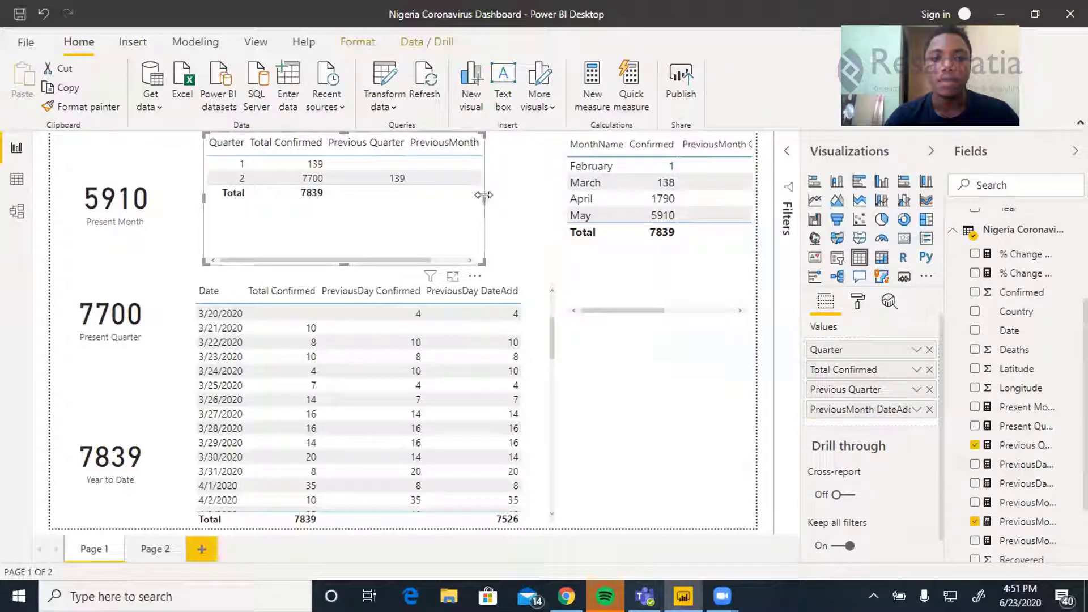
left_click_drag(483, 195, 535, 198)
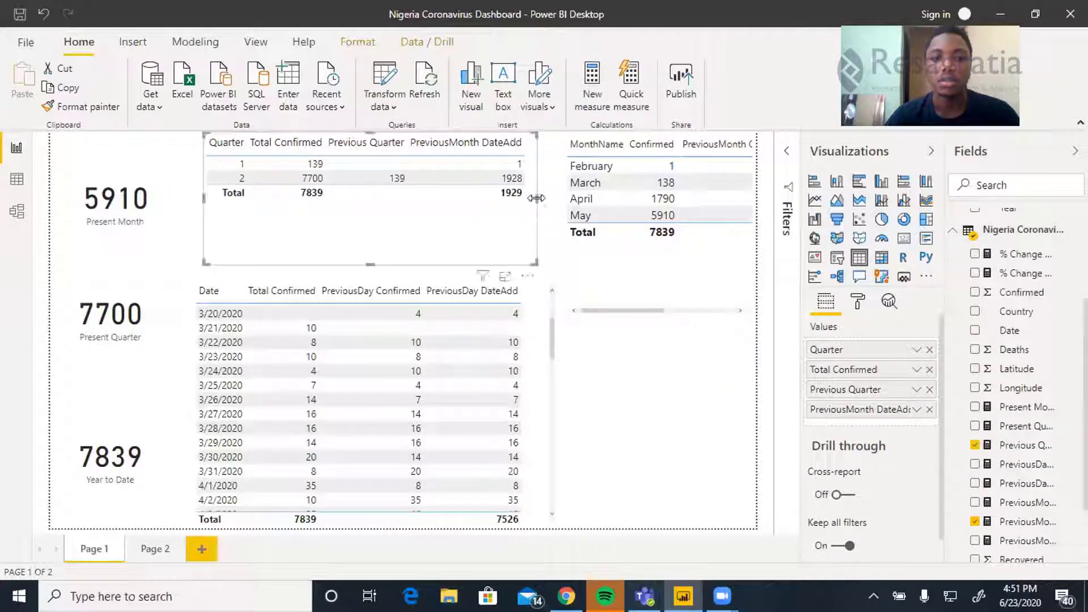
left_click(505, 211)
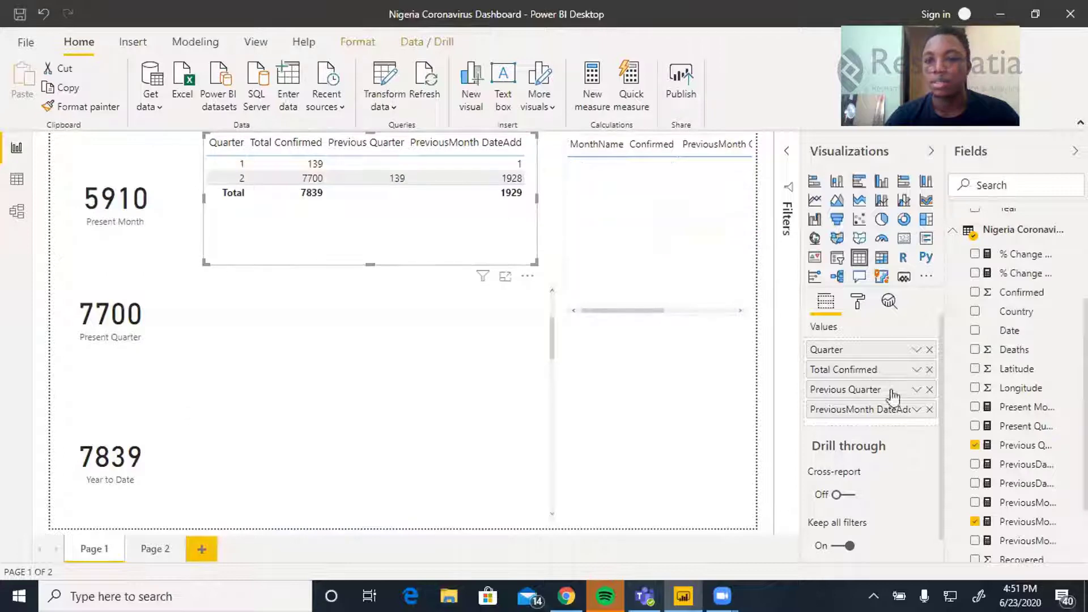
left_click(929, 409)
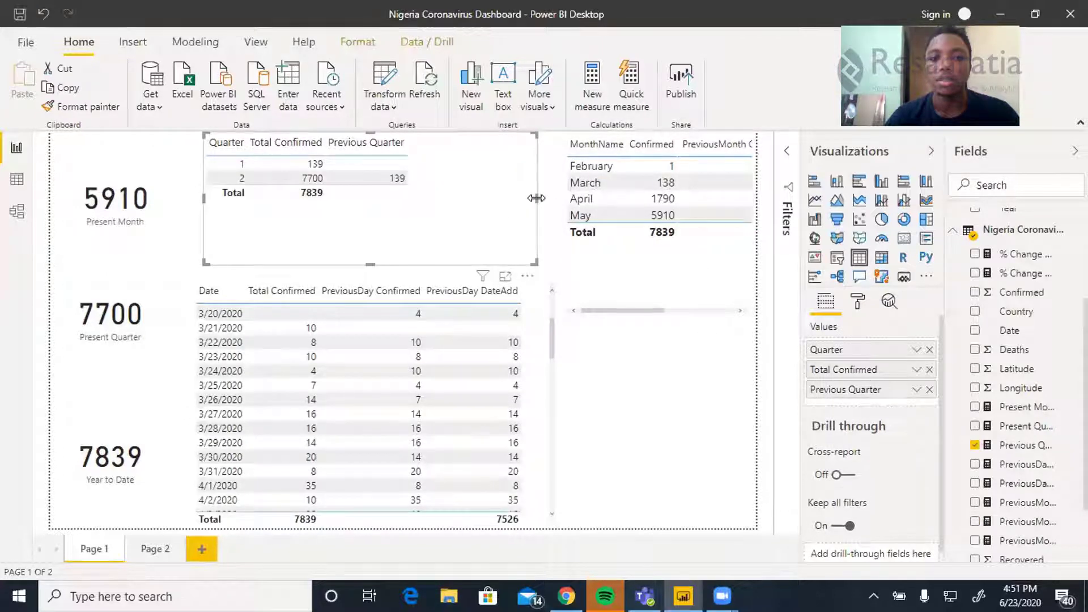
left_click_drag(535, 198, 419, 196)
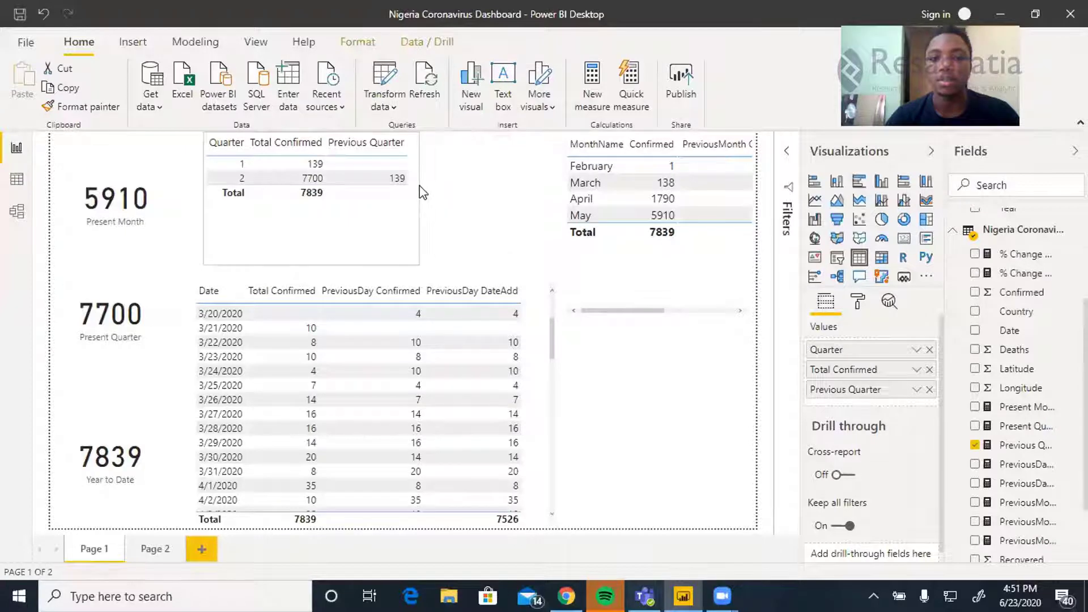
Step: Widen the MonthName table and add the PreviousMonth Parallel measure as a column
left_click(652, 258)
left_click_drag(564, 225, 376, 222)
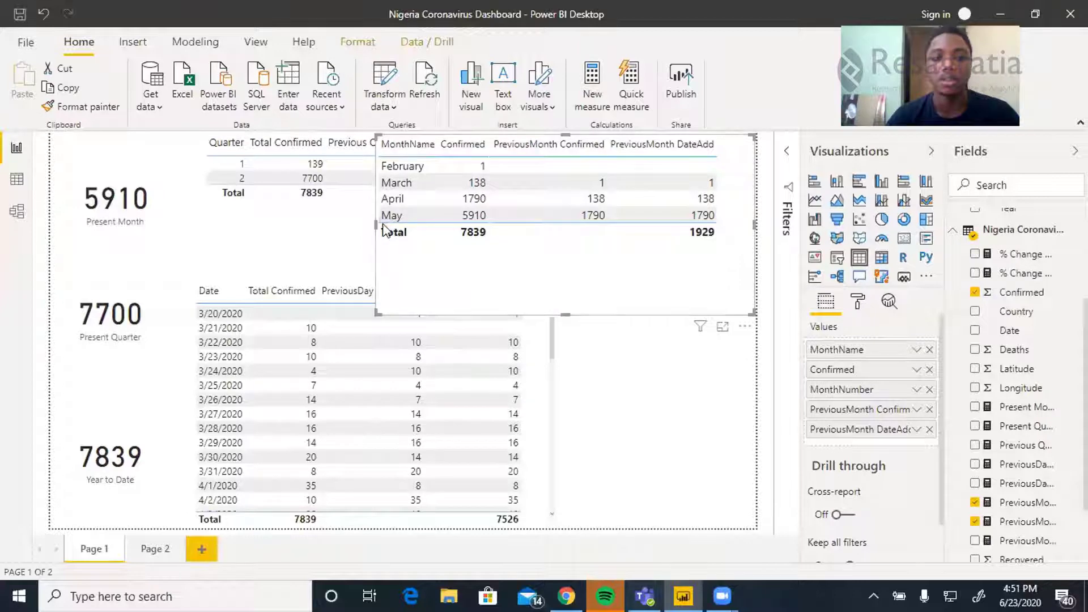
left_click_drag(374, 225, 316, 224)
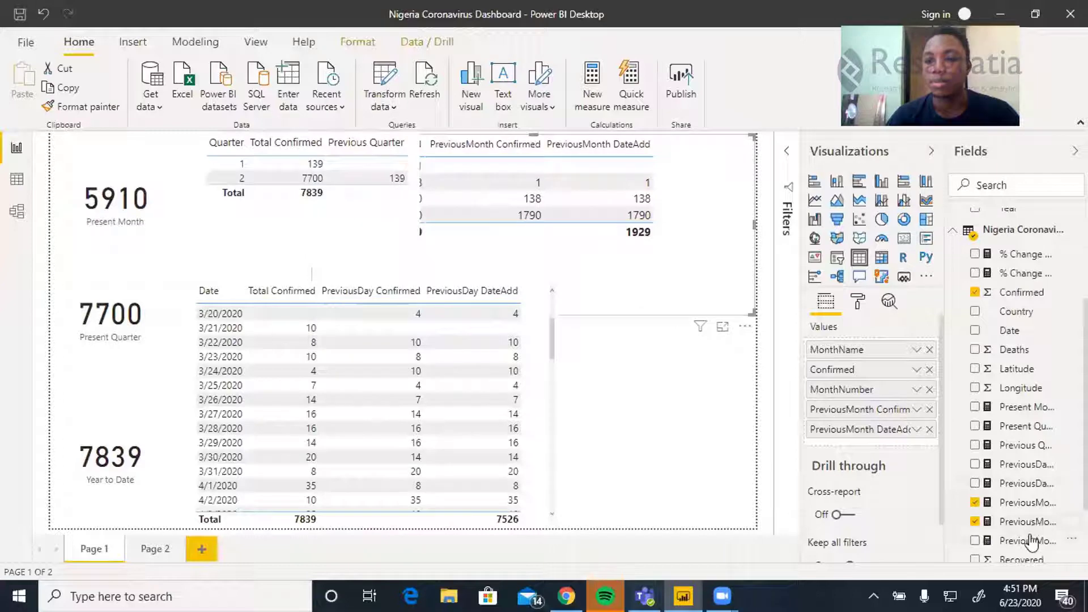
left_click_drag(1030, 541, 874, 441)
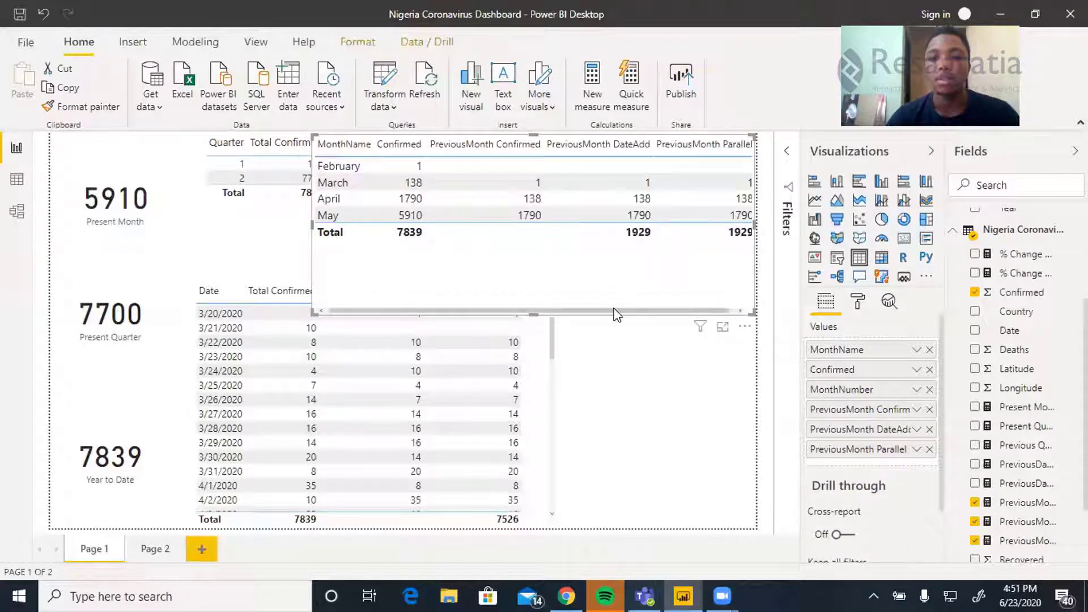
left_click_drag(622, 311, 625, 311)
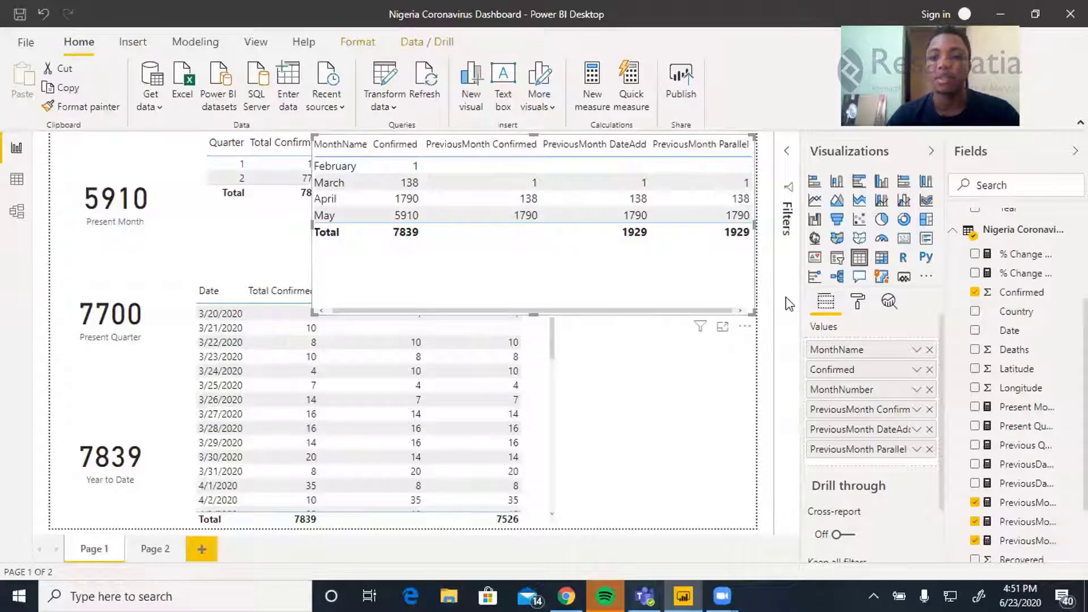
Step: Remove PreviousMonth Parallel and PreviousMonth DateAdd from the MonthName table, then narrow it and place it at the report page's upper-right edge
left_click(929, 449)
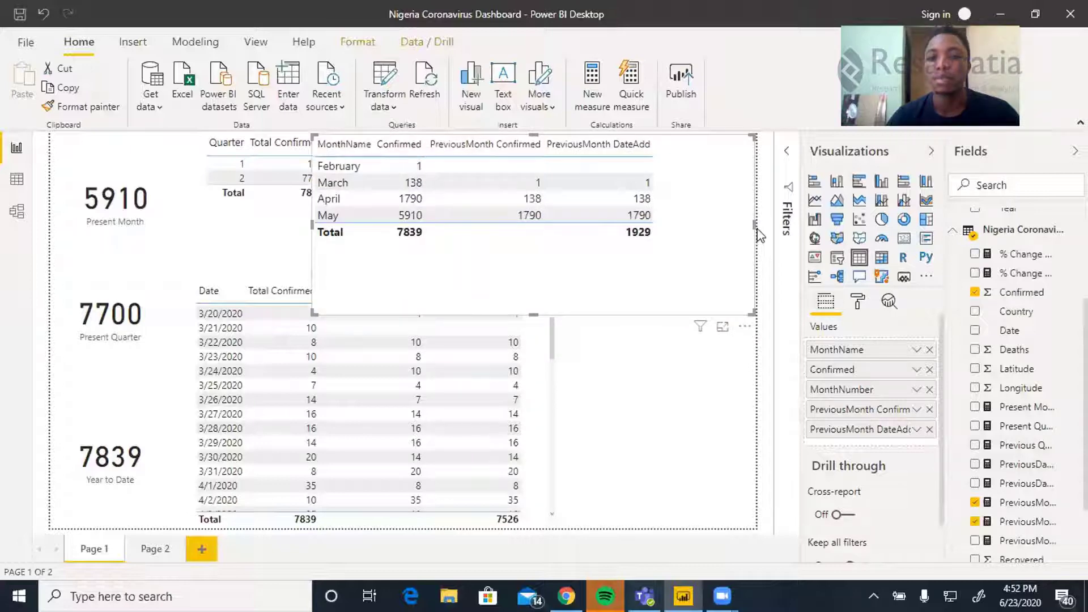
left_click_drag(754, 227, 668, 224)
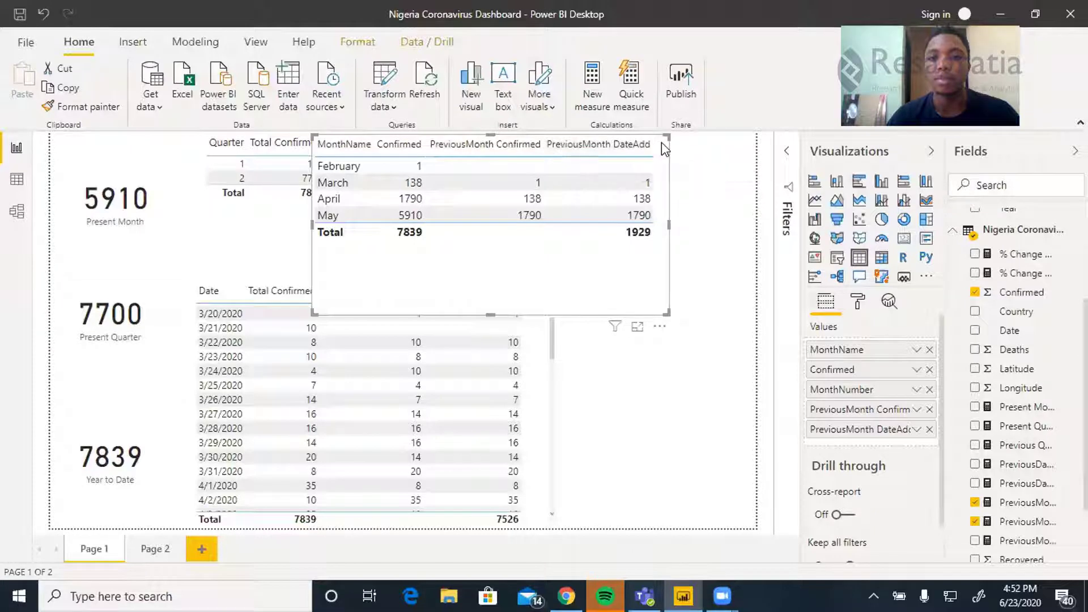
left_click_drag(850, 350, 884, 413)
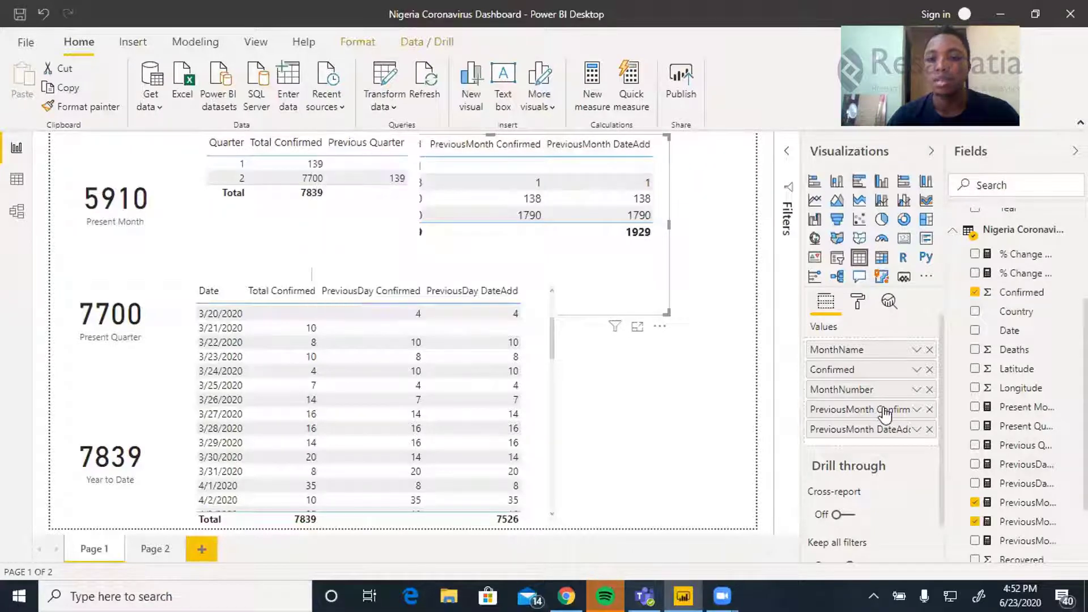
left_click(929, 429)
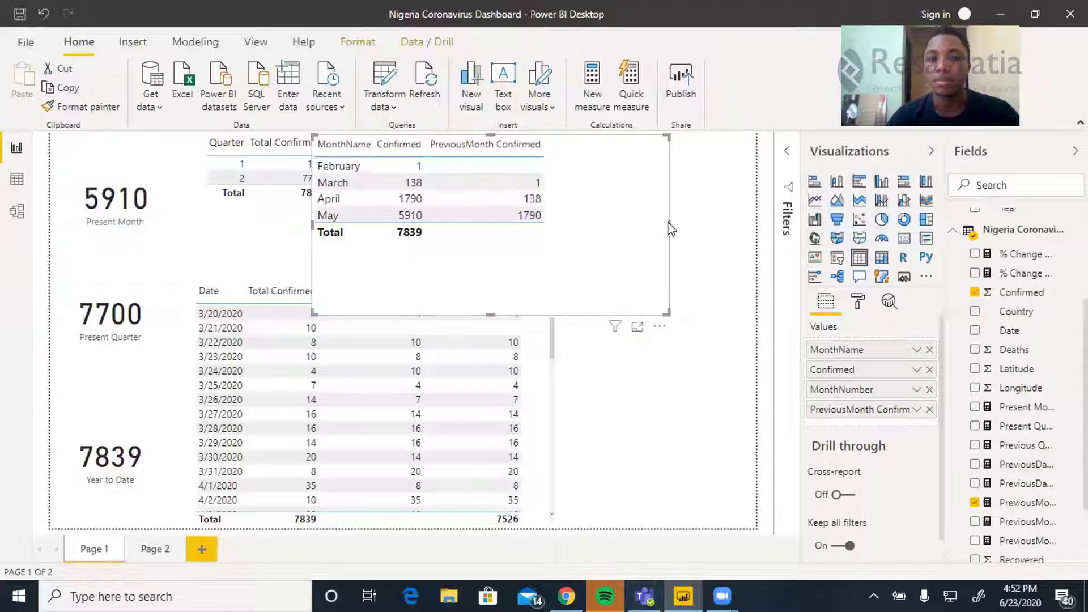
left_click_drag(669, 228, 573, 222)
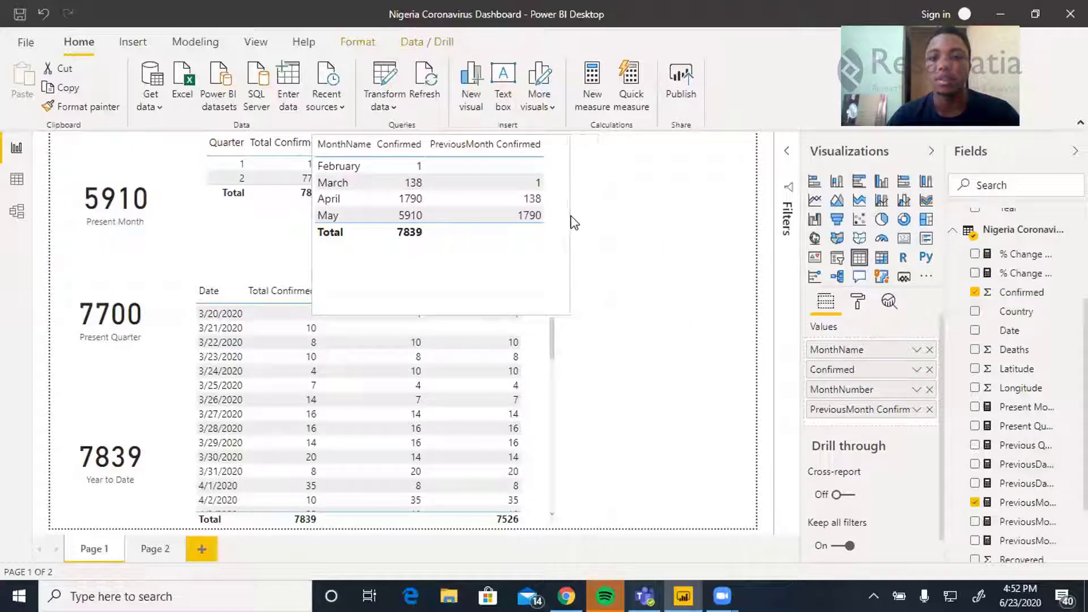
left_click_drag(554, 165, 746, 158)
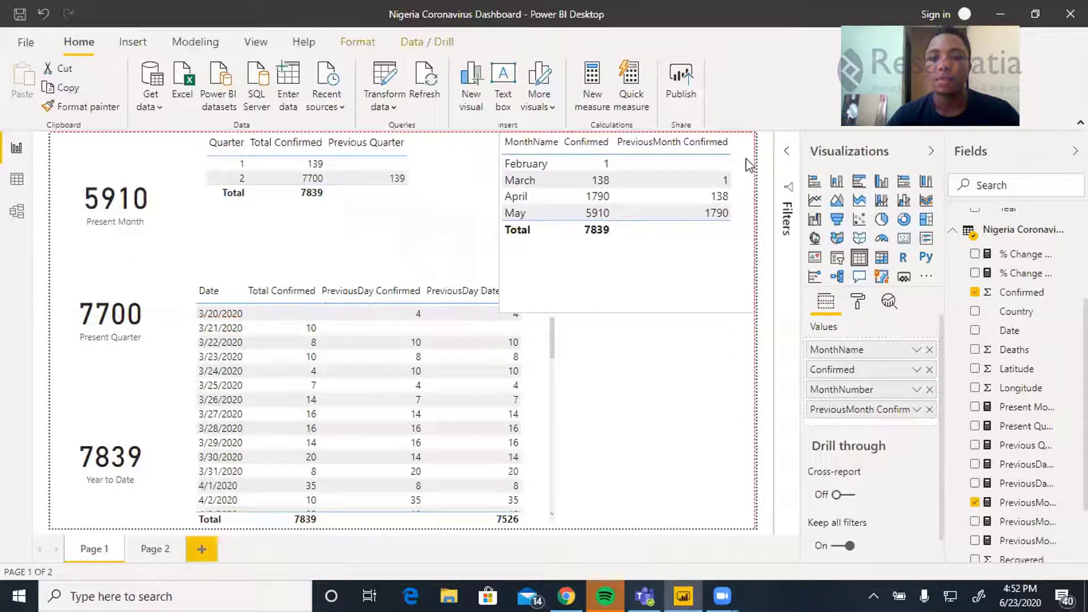
Step: Widen the Quarter table slightly and start a new measure in the Nigeria Coronavirus dataset table
left_click(377, 227)
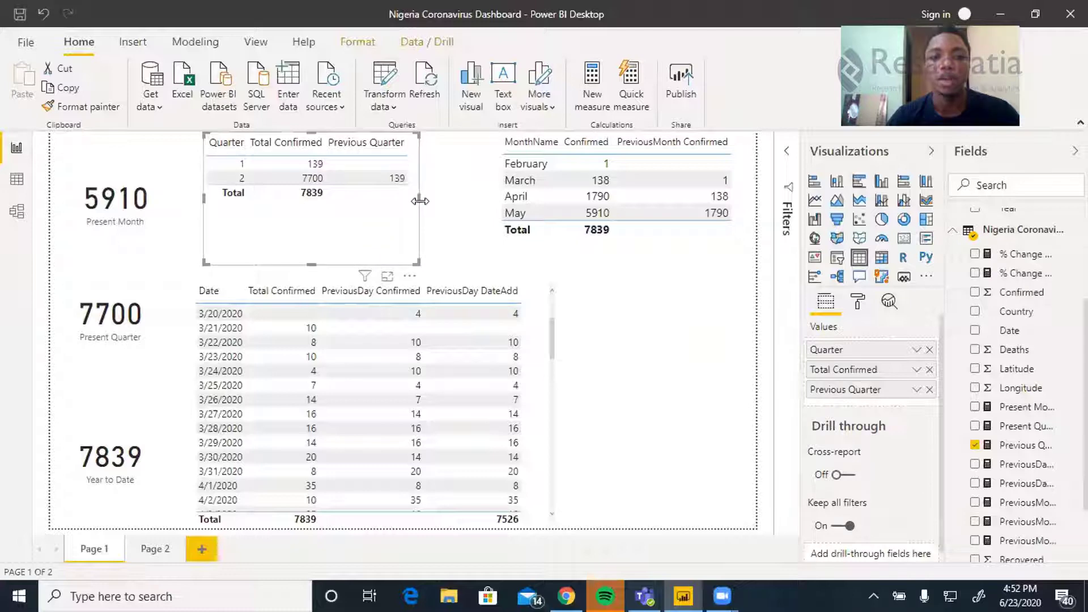
left_click_drag(418, 202, 441, 208)
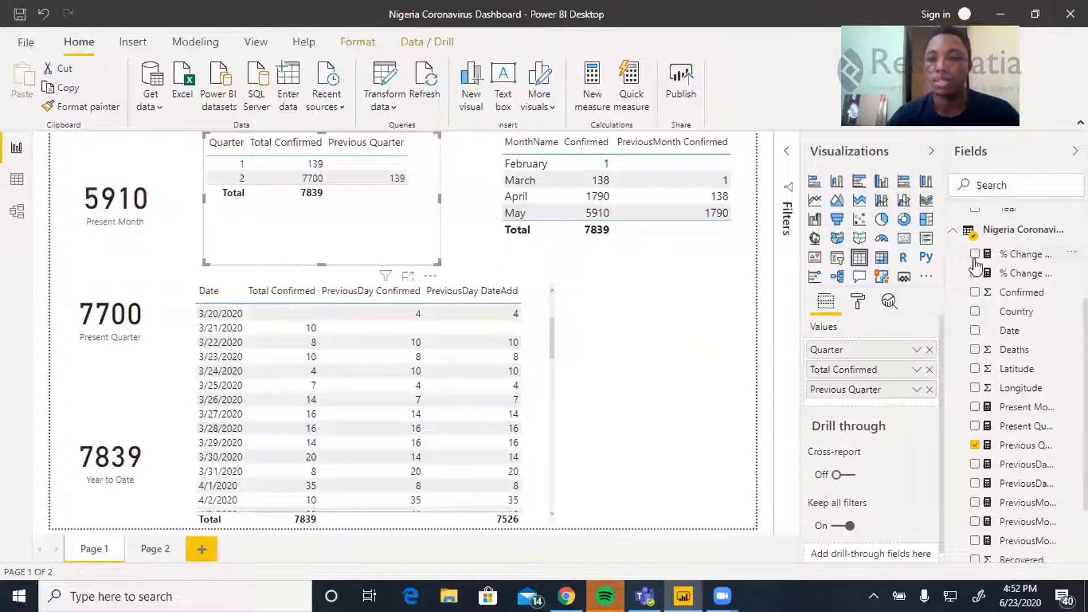
right_click(1015, 233)
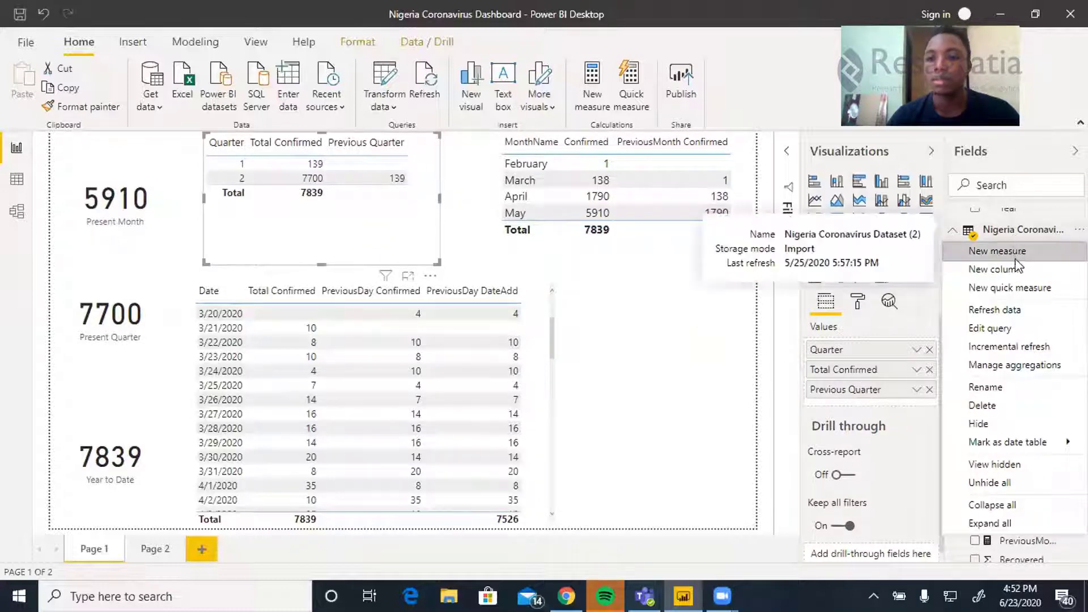
left_click(1015, 253)
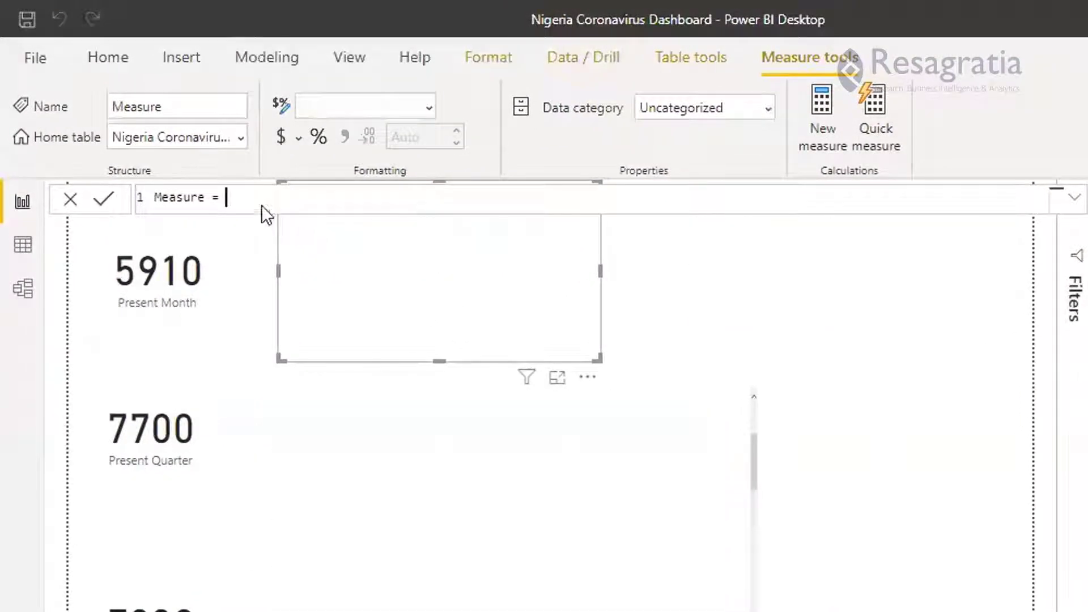
Step: Name the new measure PreviousQuarter Parallel and begin its formula with CALCULATE
key("BackSpace")
key("BackSpace")
key("BackSpace")
key("BackSpace")
key("BackSpace")
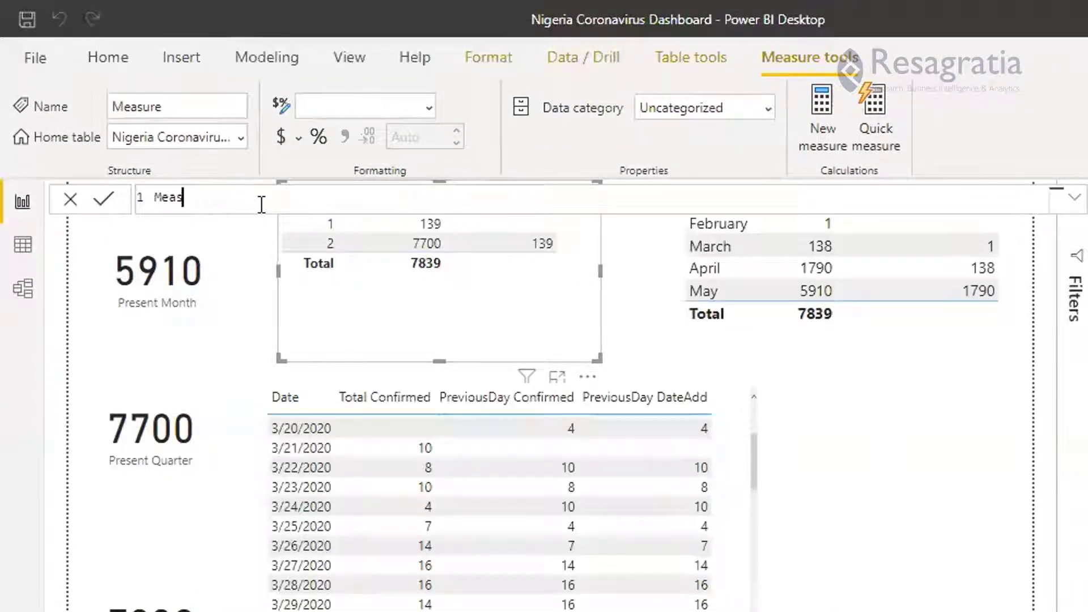
key("BackSpace")
key("BackSpace")
key("BackSpace")
type("reviousQuarter Para")
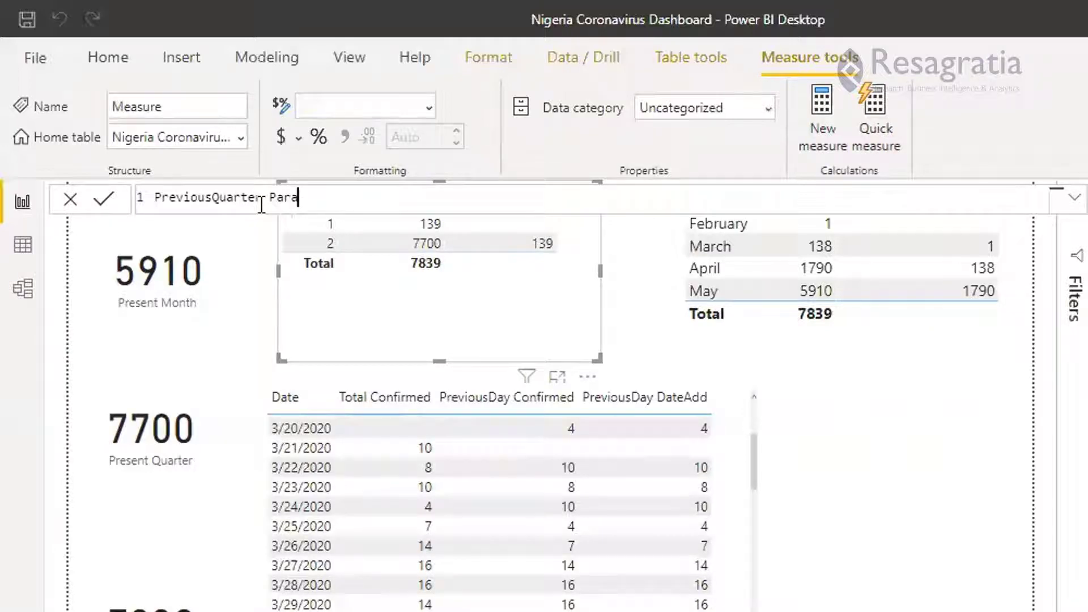
type("llel = CAL")
key("Tab")
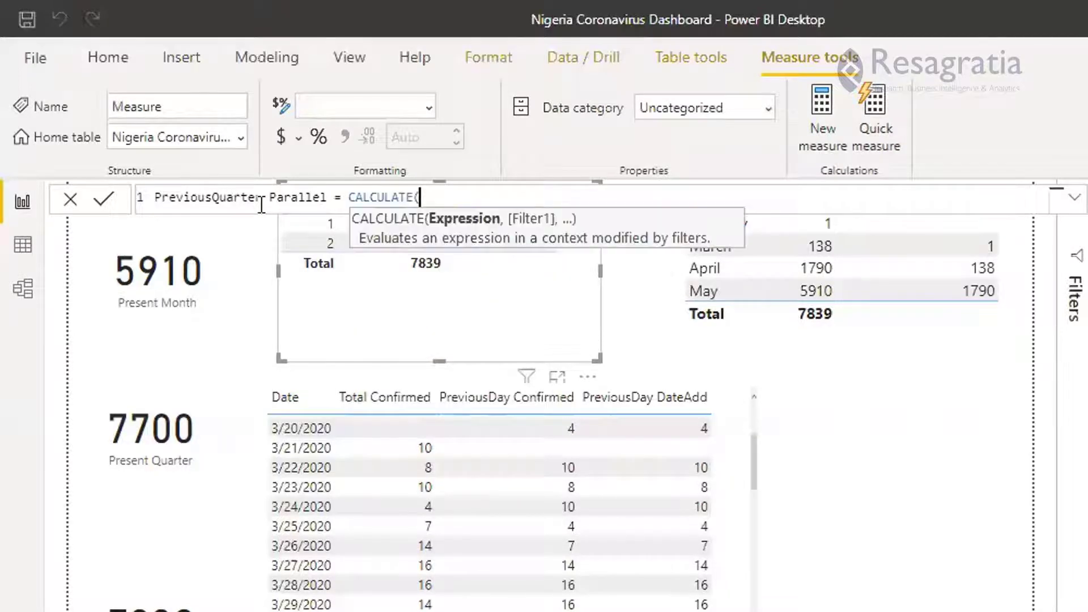
Step: Give CALCULATE the [Total Confirmed] expression and a PARALLELPERIOD filter
type("tot")
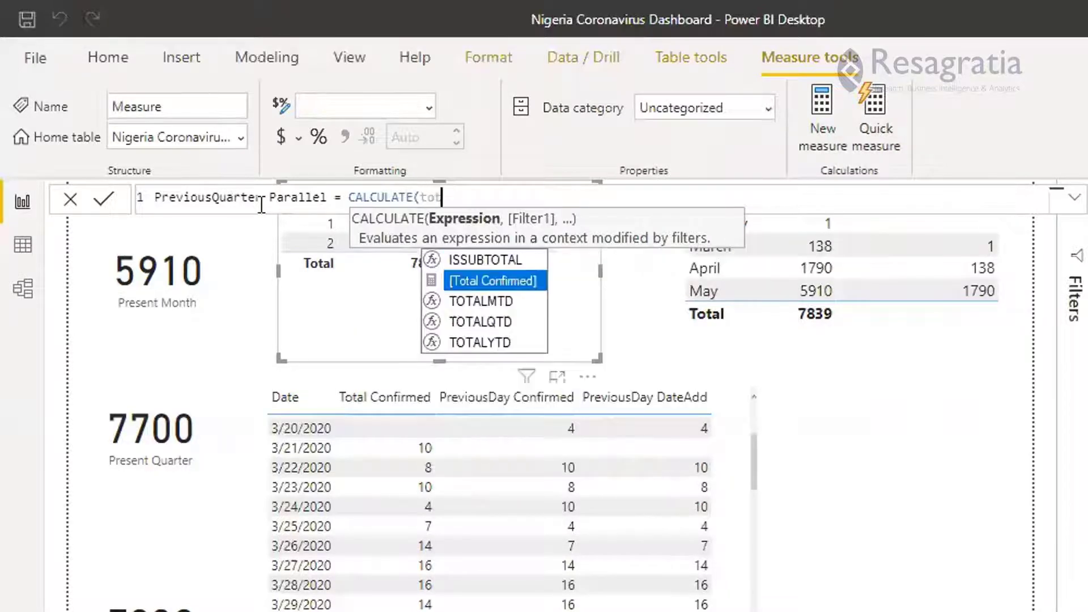
key("Tab")
type(", pa")
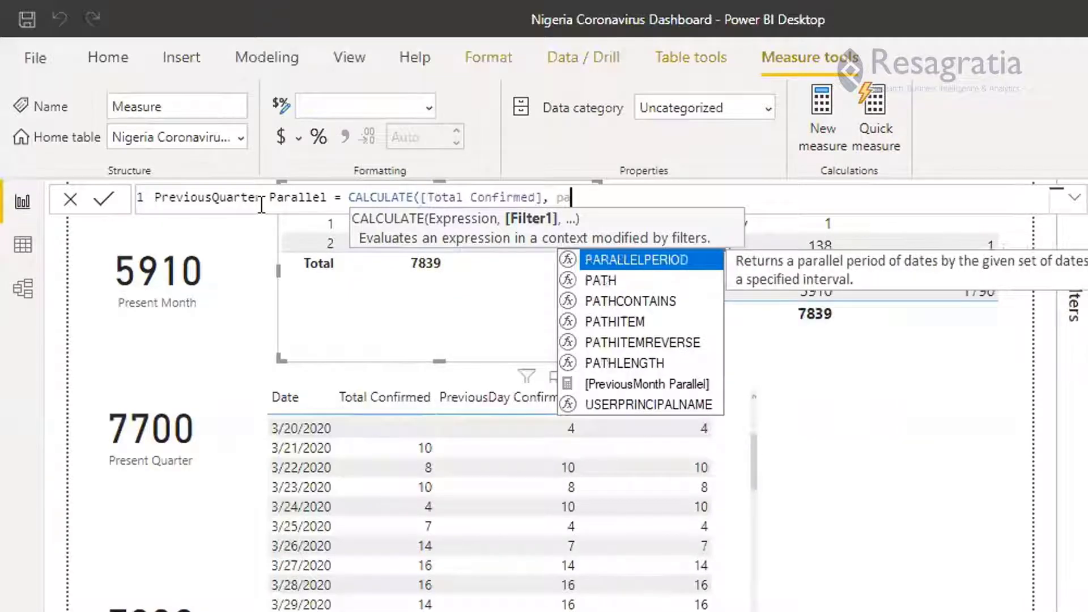
key("Tab")
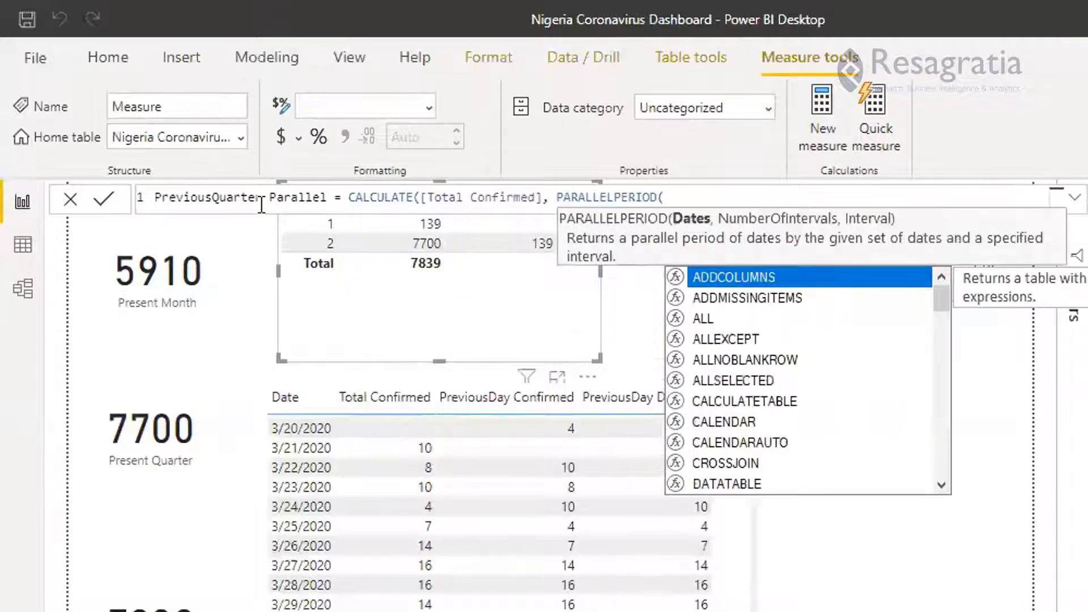
Step: Enter Dates[Date] and -1 as the first two PARALLELPERIOD arguments
type("Date")
key("Down")
key("Down")
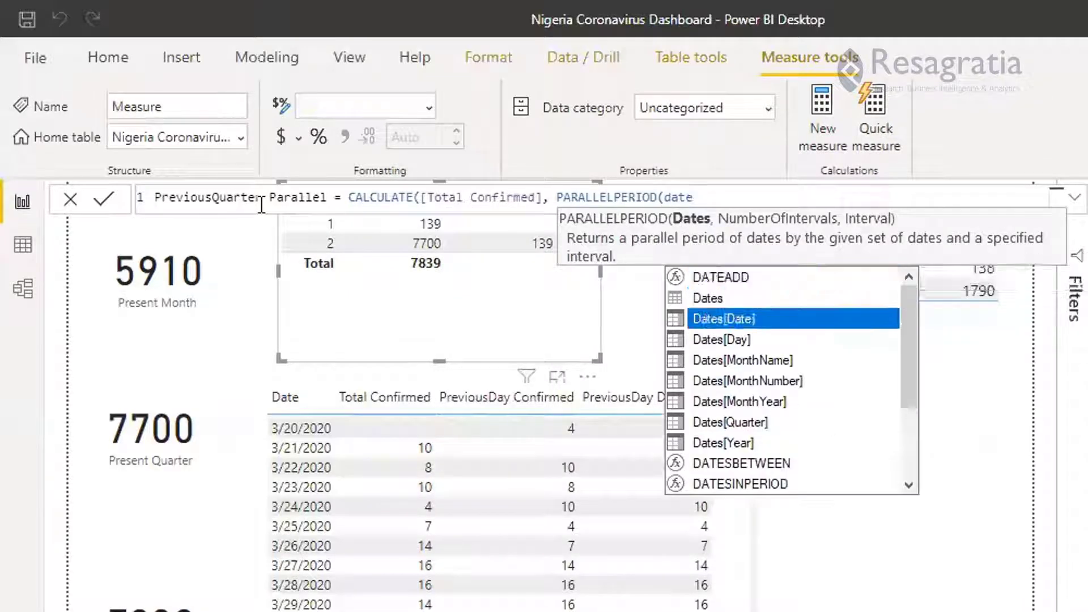
key("Tab")
type(", -")
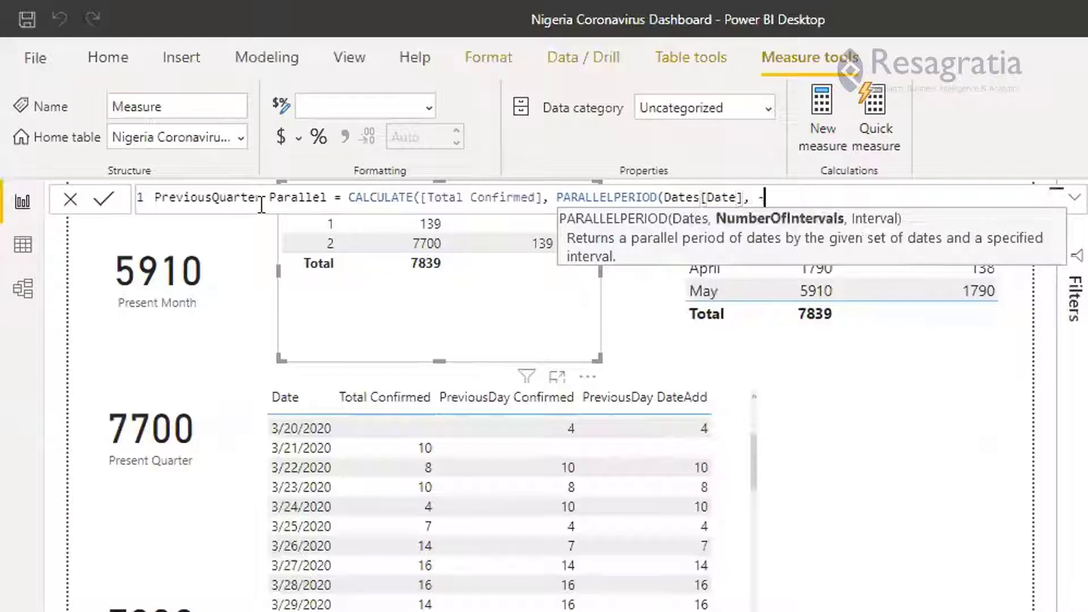
type("1,")
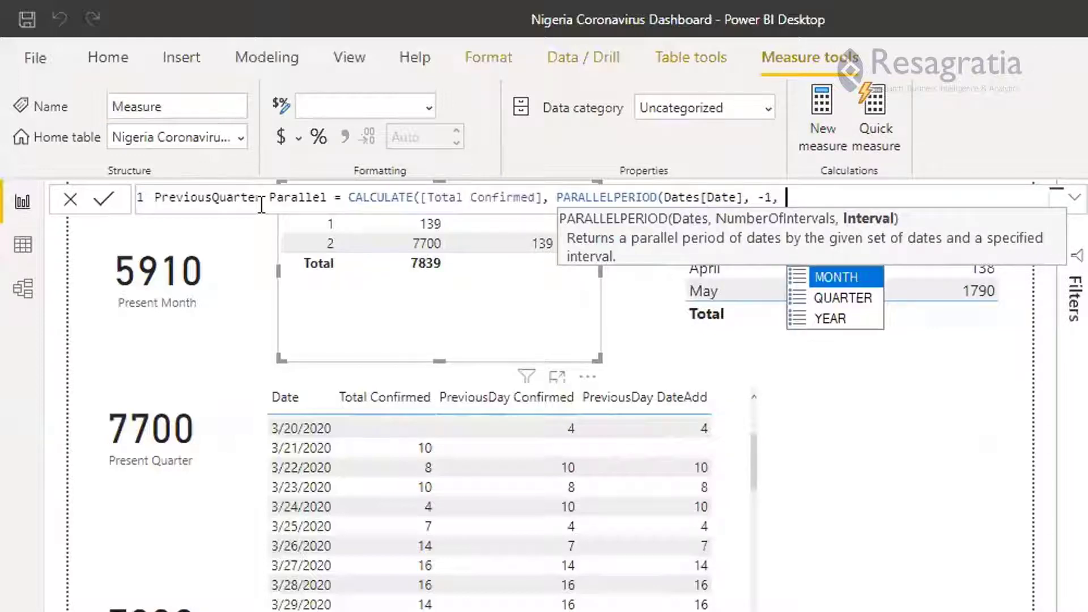
key("Down")
key("Tab")
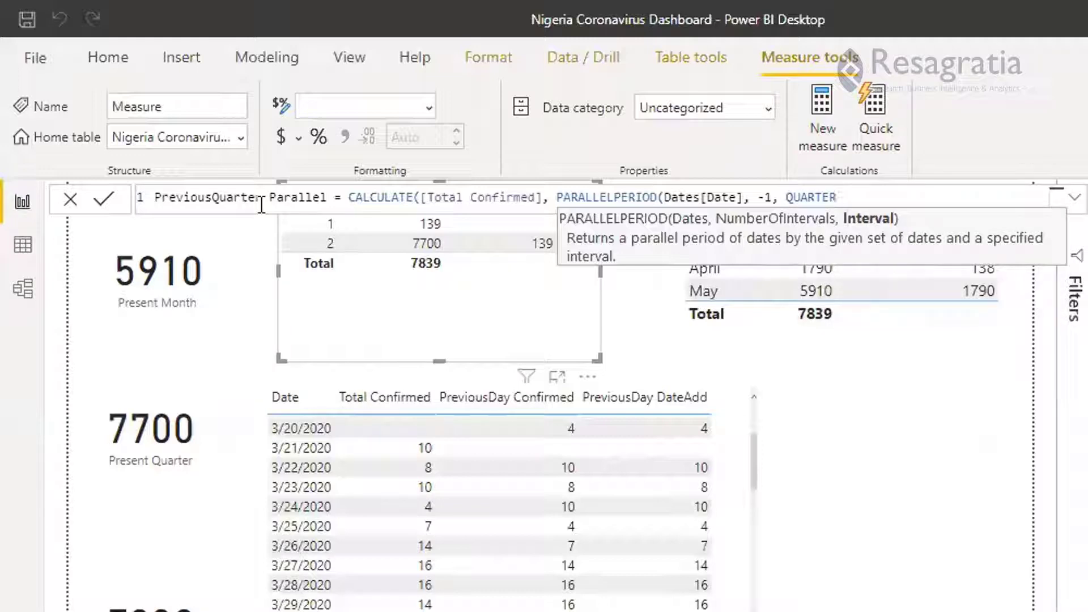
key("BackSpace")
key("BackSpace")
key("BackSpace")
key("BackSpace")
key("BackSpace")
key("BackSpace")
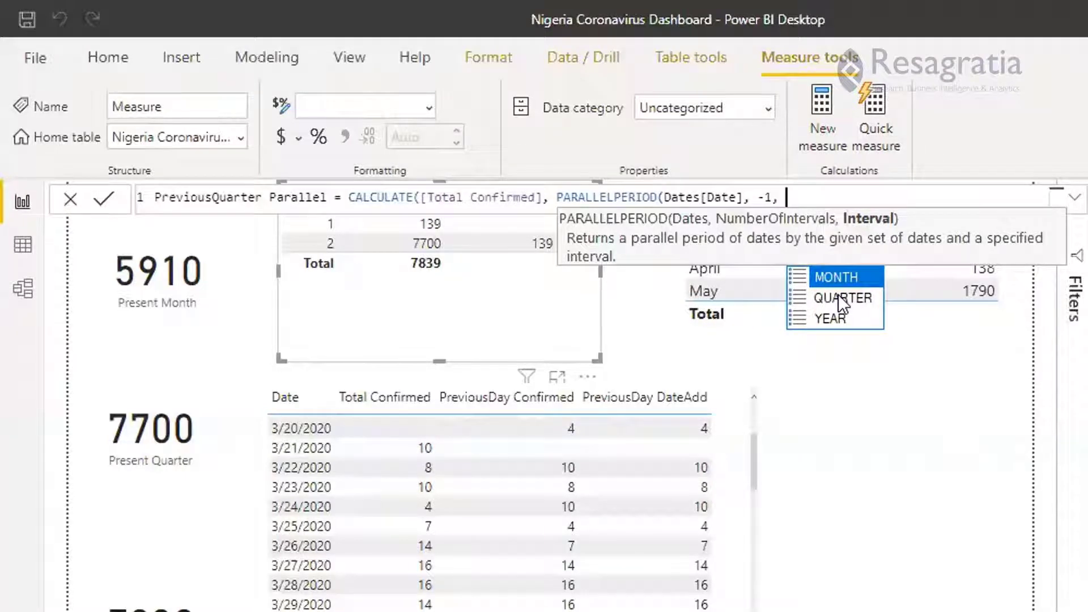
Step: Set the PARALLELPERIOD interval to QUARTER, close both functions and commit the measure
type("qu")
key("Tab")
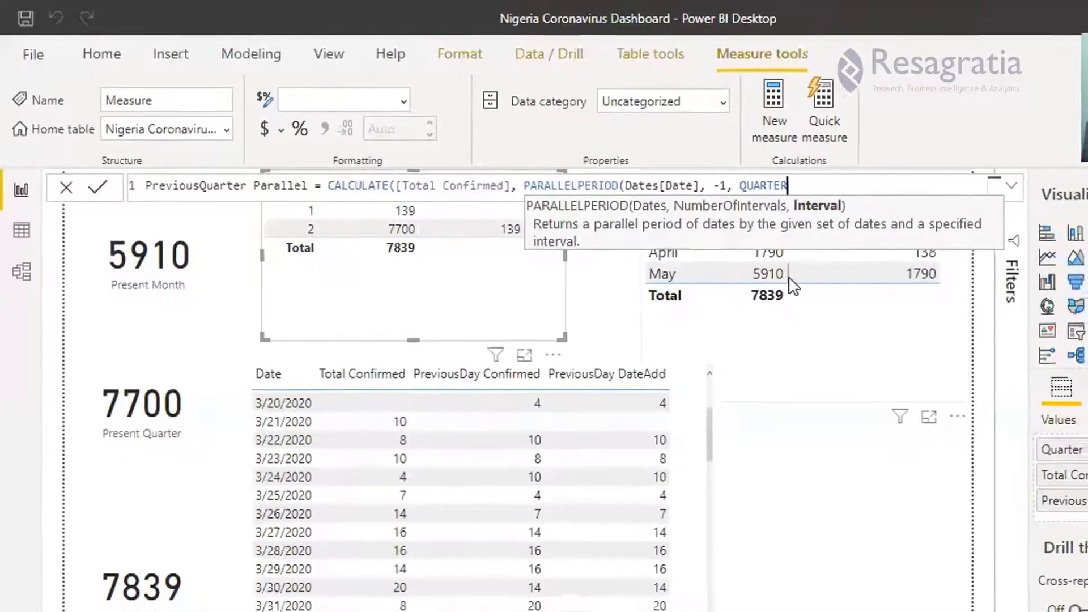
type(")")
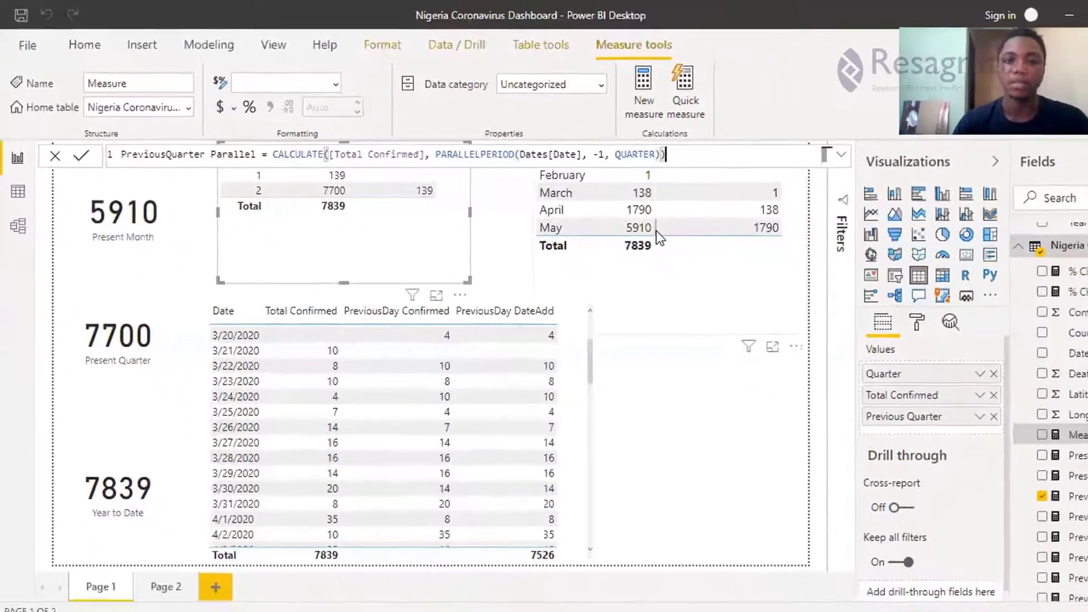
key("Return")
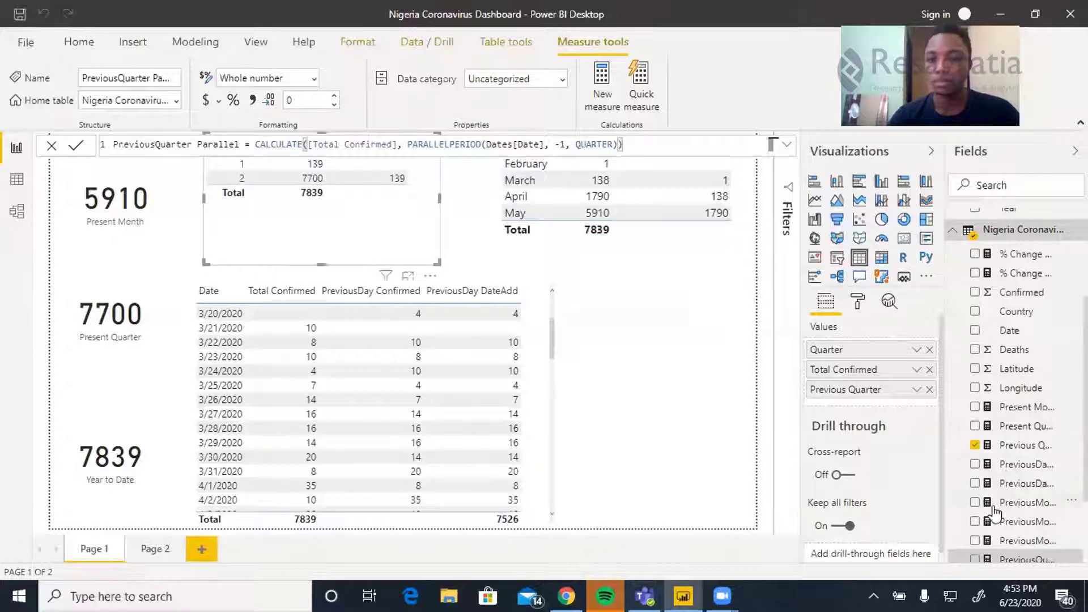
Step: Add the PreviousQuarter Parallel measure as a column of the Quarter table and widen the table up to the MonthName table
left_click_drag(1008, 560, 872, 408)
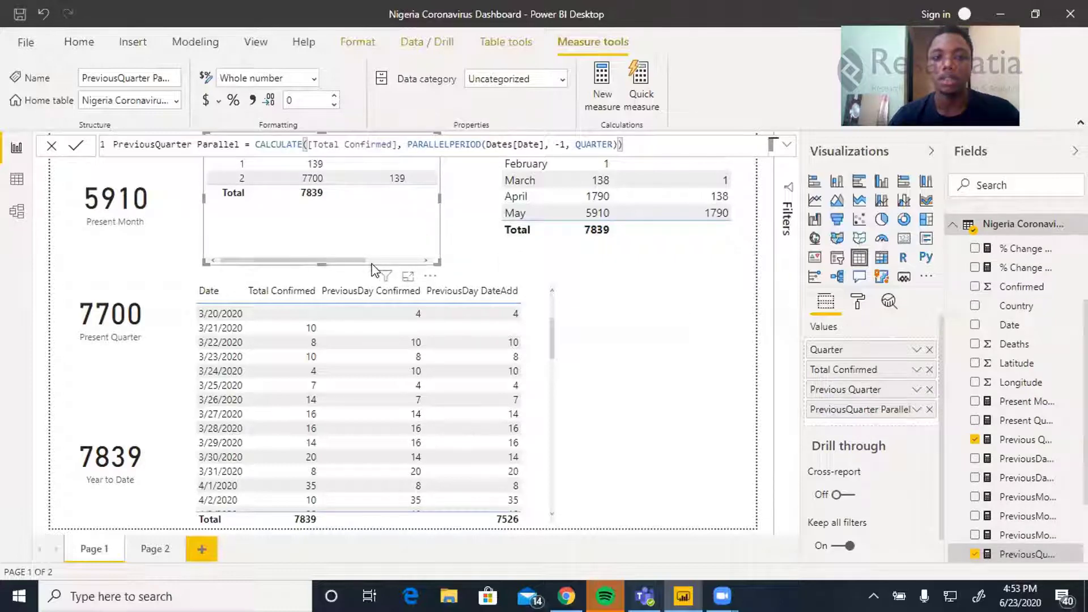
left_click_drag(357, 257, 378, 259)
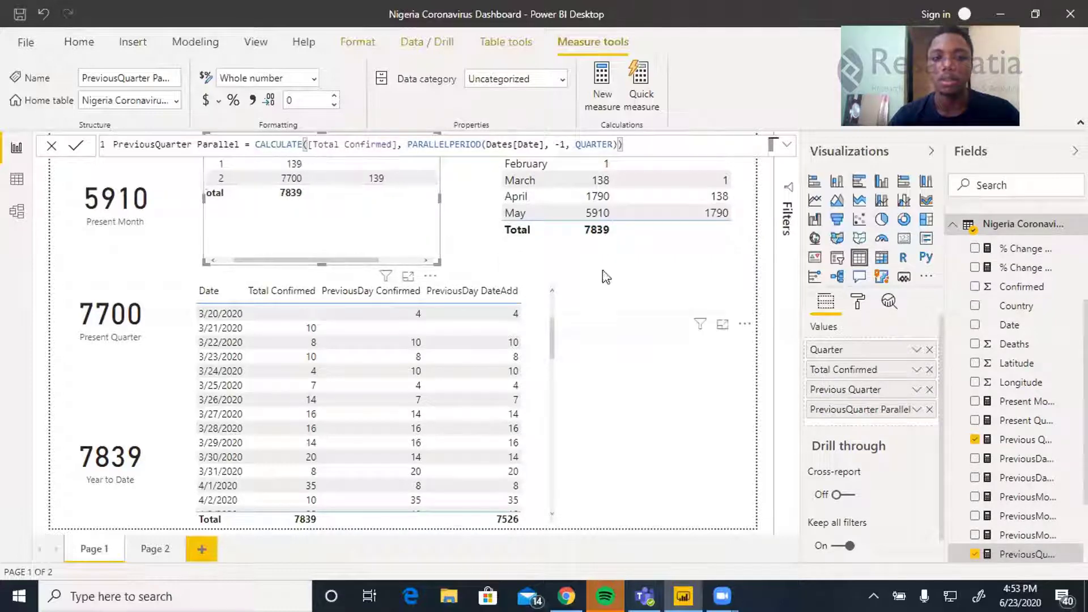
left_click(663, 386)
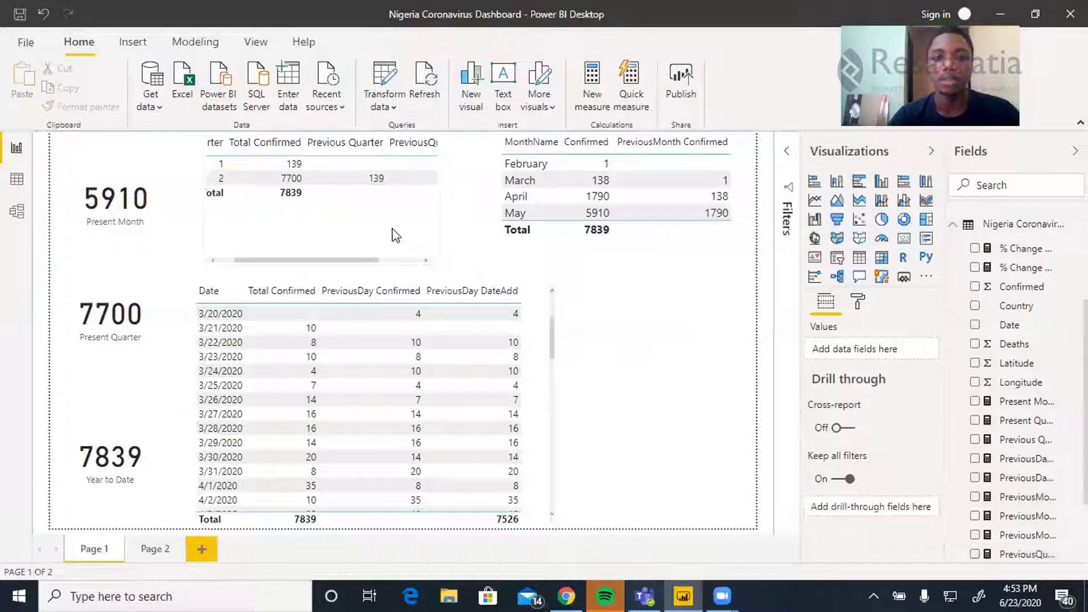
left_click(407, 222)
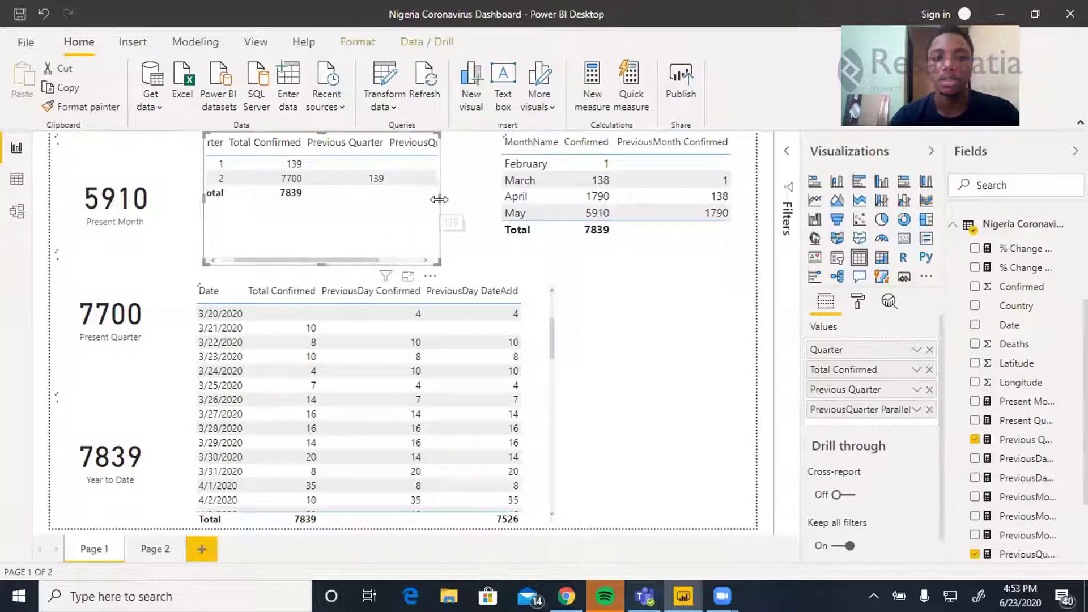
left_click_drag(440, 200, 505, 209)
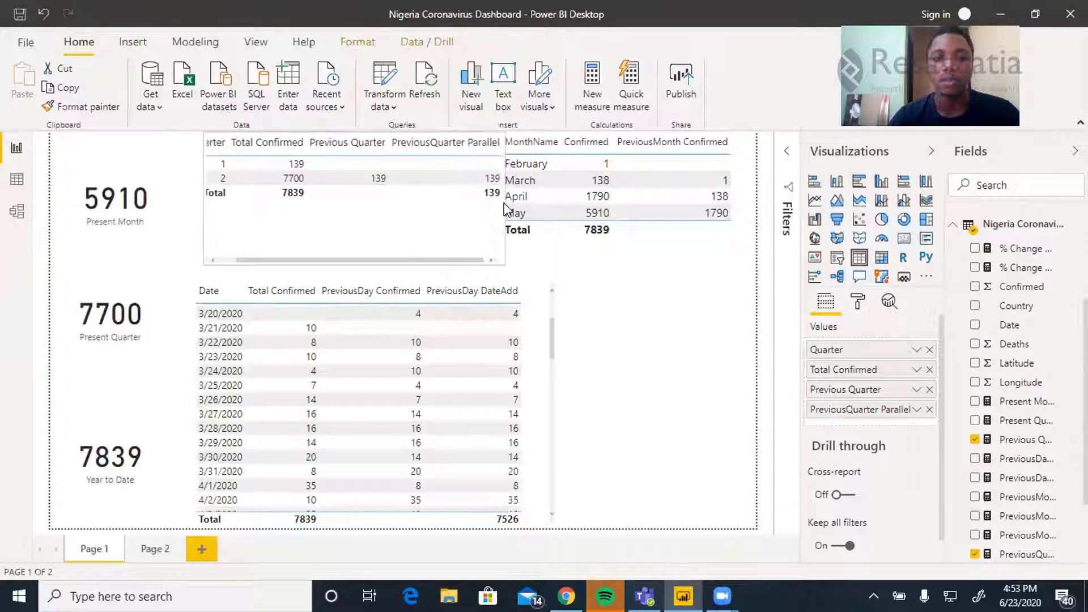
Step: Narrow the Quarter table clear of the MonthName table and bring its Previous Quarter and PreviousQuarter Parallel columns into view side by side
left_click_drag(426, 260, 398, 262)
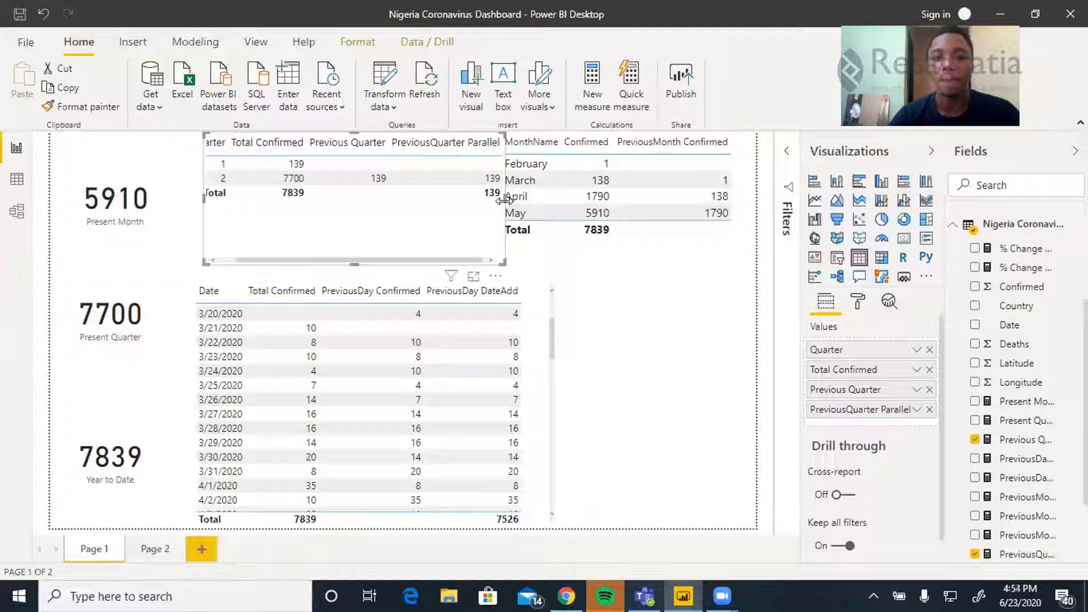
left_click_drag(504, 200, 450, 201)
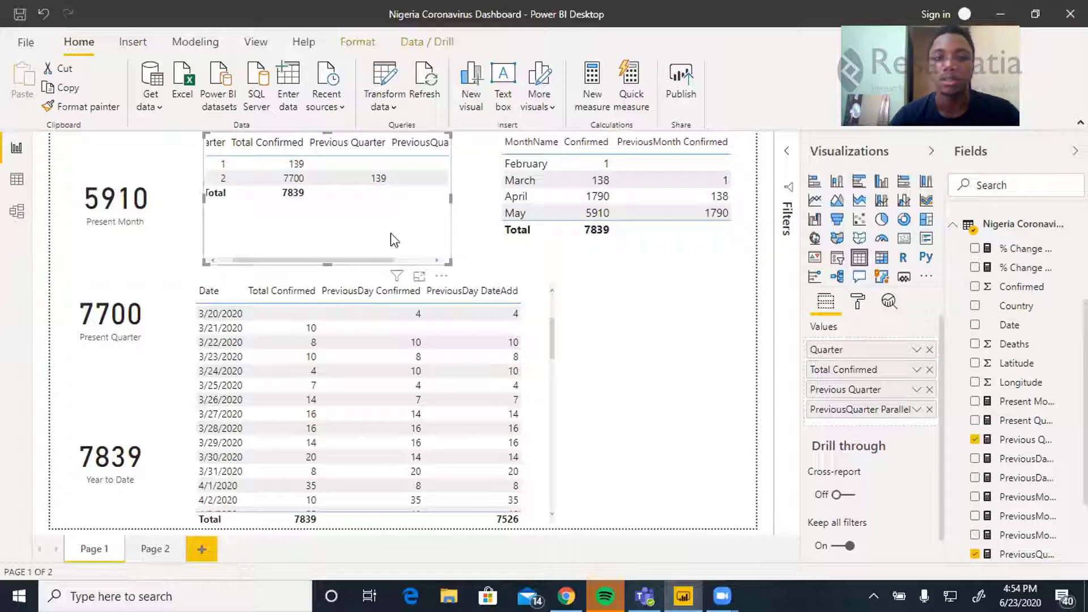
left_click_drag(357, 258, 408, 263)
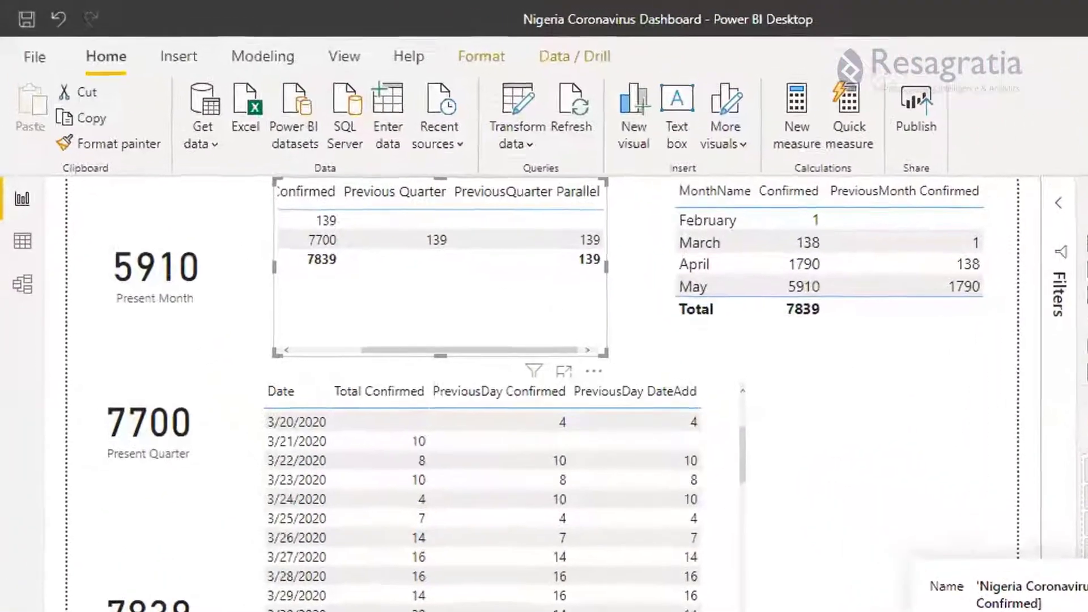
Step: Inspect the PreviousDay Confirmed measure's formula and select the table of daily figures
left_click(1085, 566)
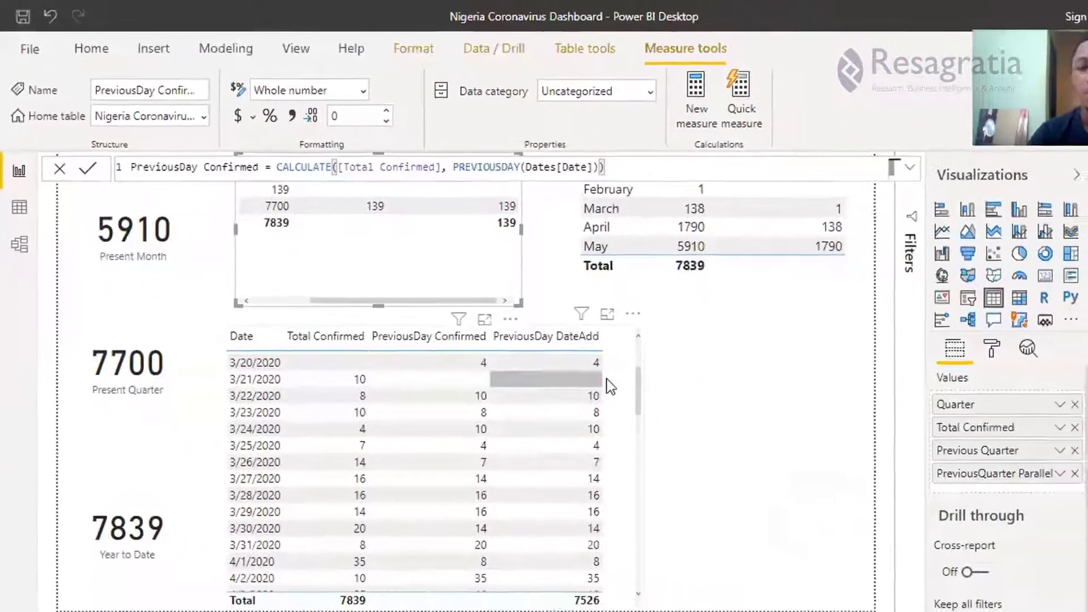
left_click(639, 403)
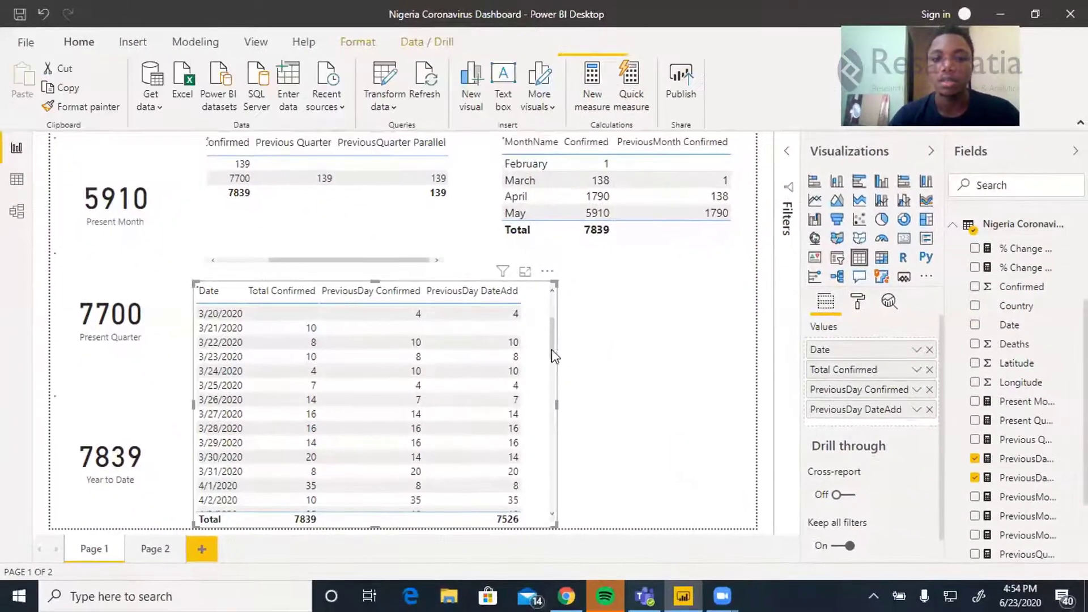